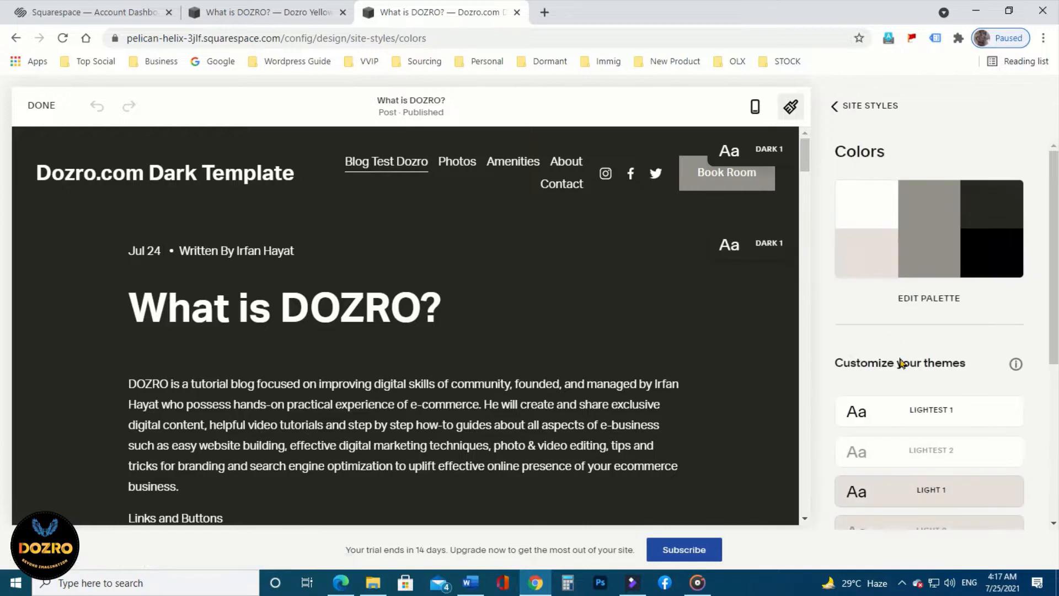
# Step: Examine the list of color themes and the blog post's introduction to customizing colors, including the Basics of Color Customizations heading
pyautogui.scroll(-4, 1004, 430)
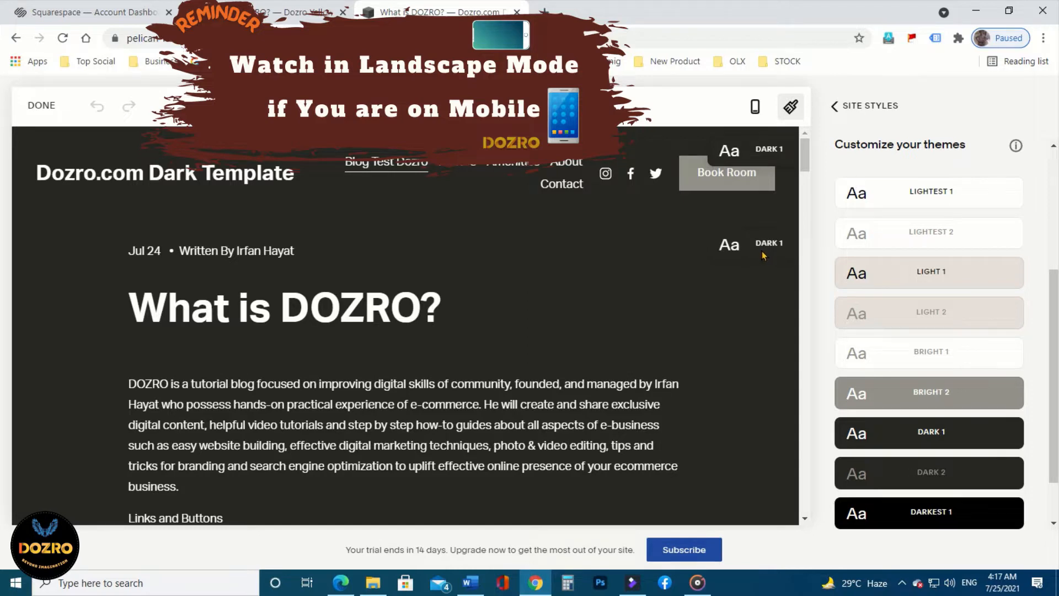
pyautogui.moveTo(1022, 439)
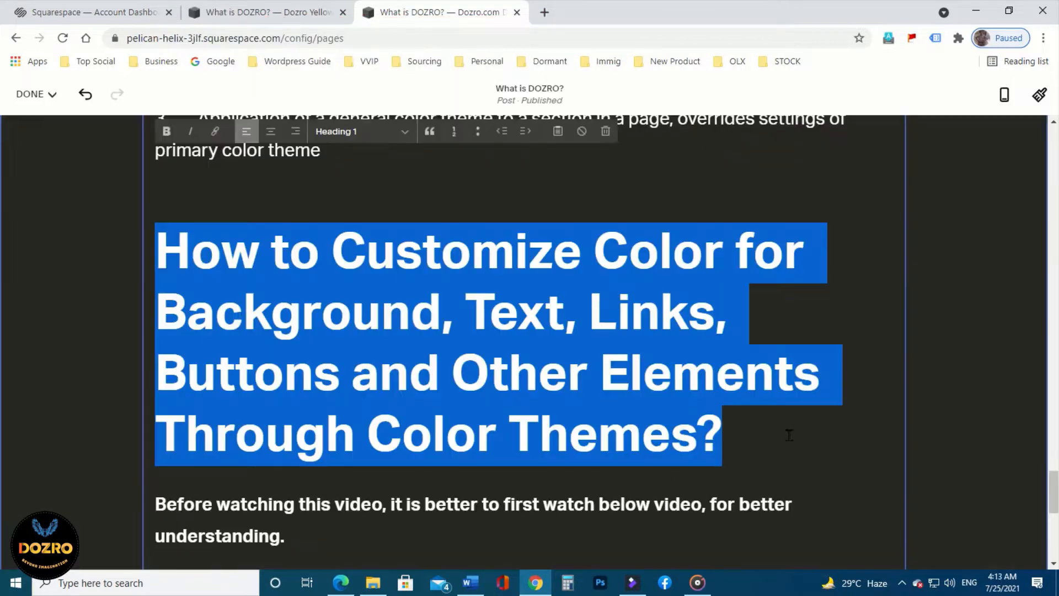
pyautogui.scroll(-1, 756, 434)
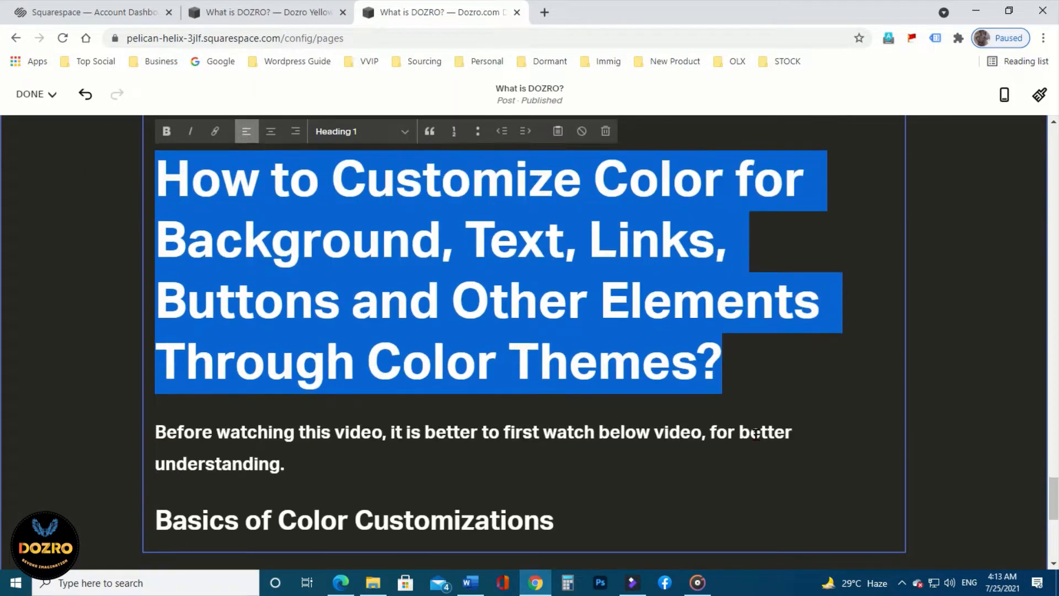
pyautogui.moveTo(156, 431); pyautogui.dragTo(402, 448)
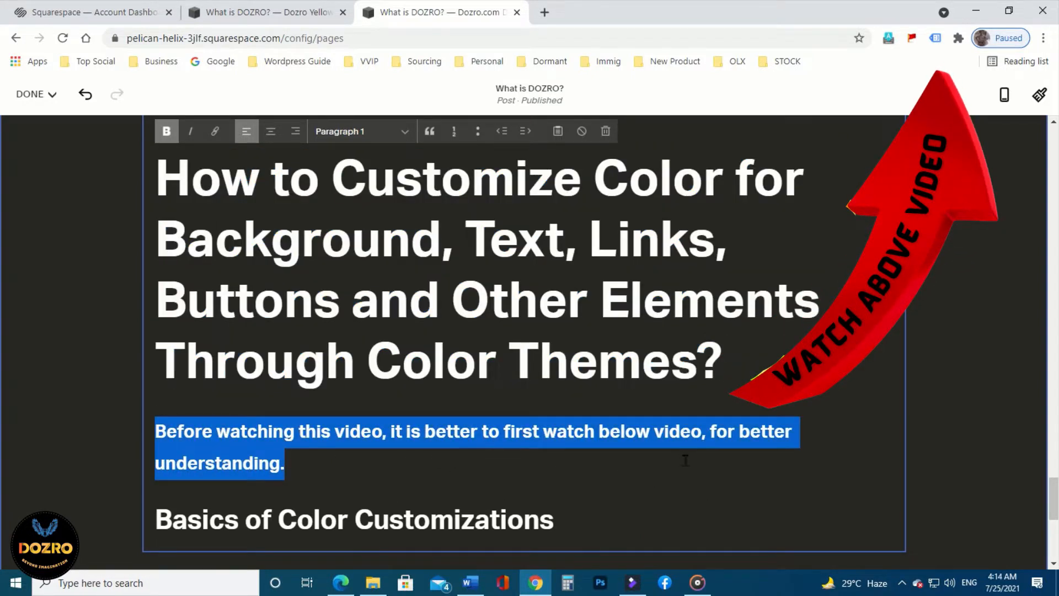
pyautogui.moveTo(158, 520); pyautogui.dragTo(553, 523)
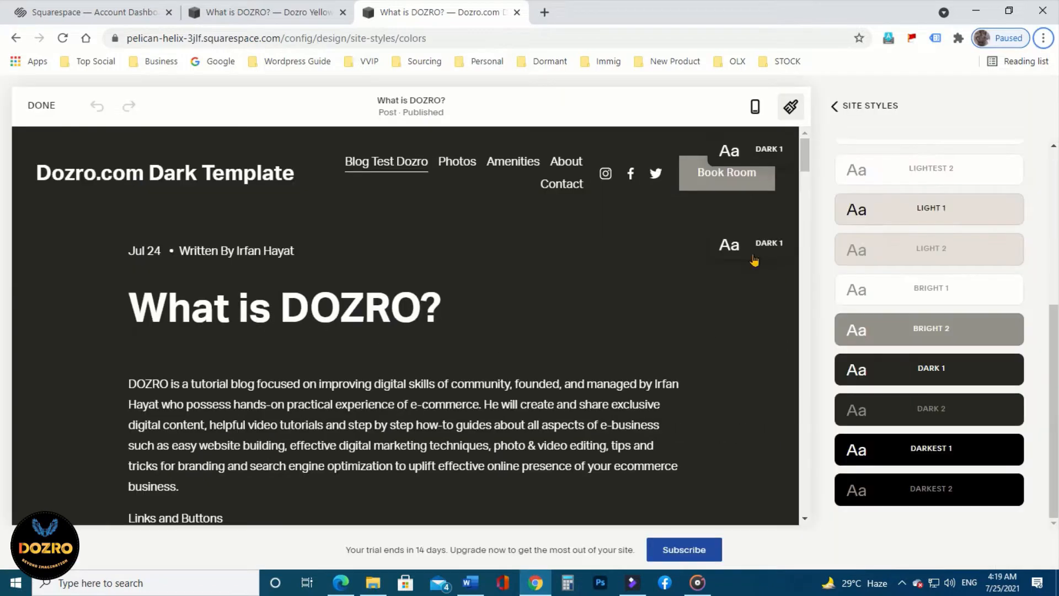
# Step: Open the Dark 1 theme for editing and bring up the color options of its sitewide Section Background
pyautogui.moveTo(1003, 381)
pyautogui.click(1005, 371)
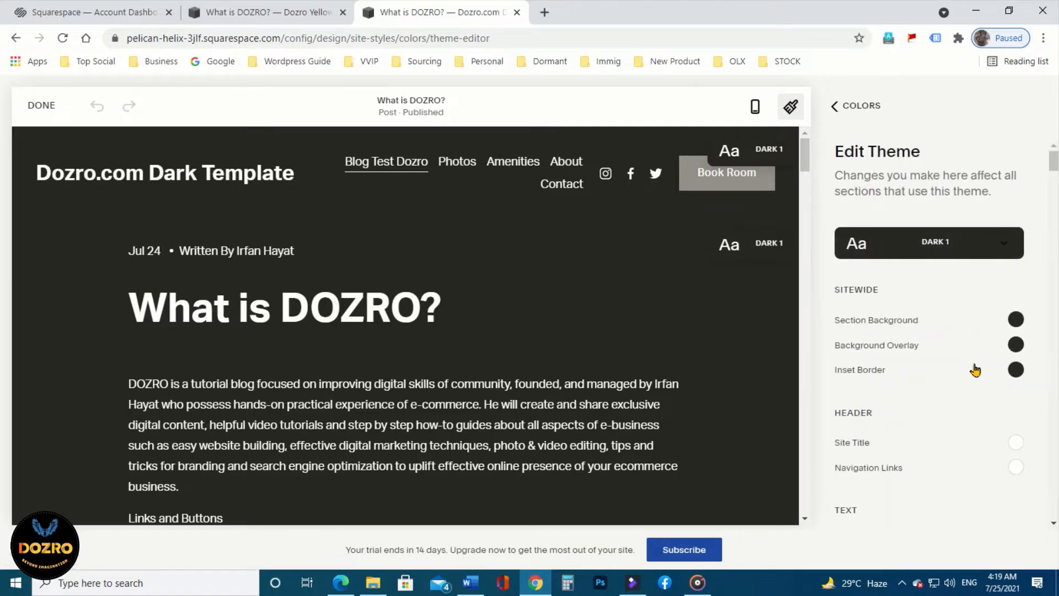
pyautogui.click(1016, 321)
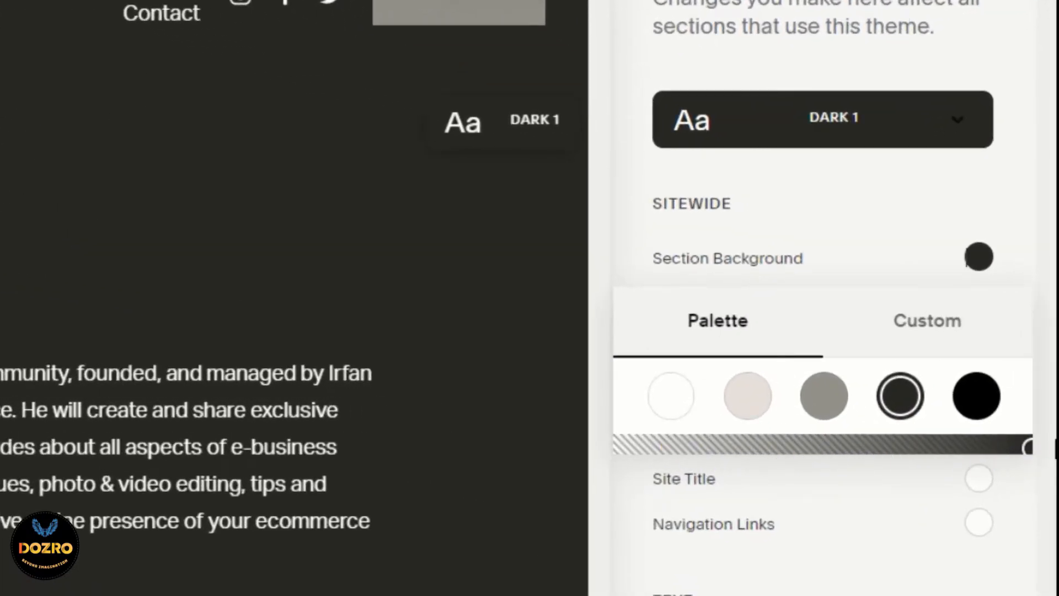
# Step: Try lower opacity levels for the Section Background's dark palette color, and return it to fully opaque
pyautogui.click(1012, 447)
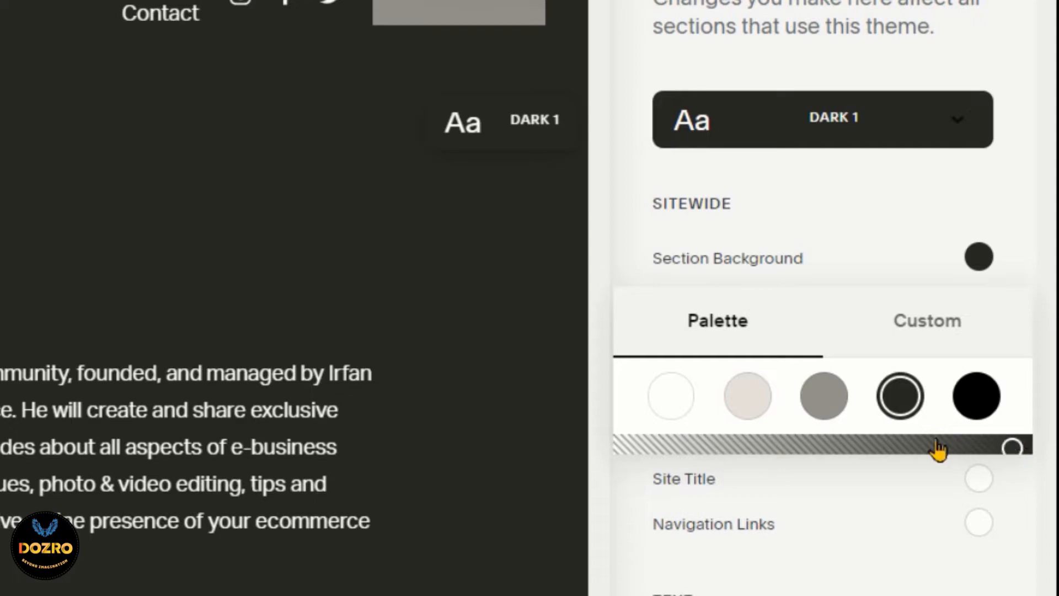
pyautogui.moveTo(938, 448); pyautogui.dragTo(780, 449)
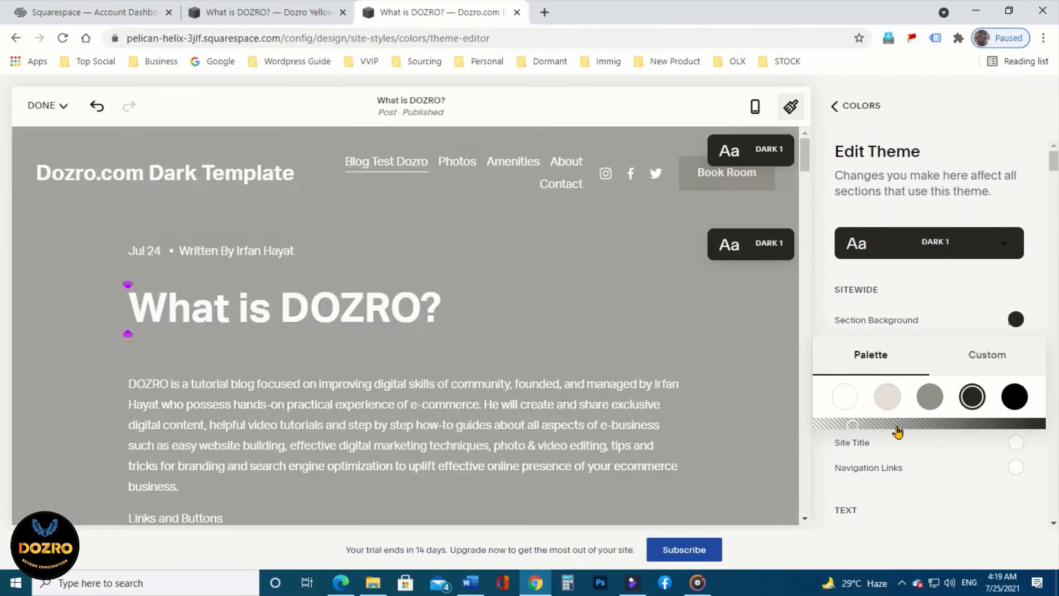
pyautogui.moveTo(898, 432); pyautogui.dragTo(956, 429)
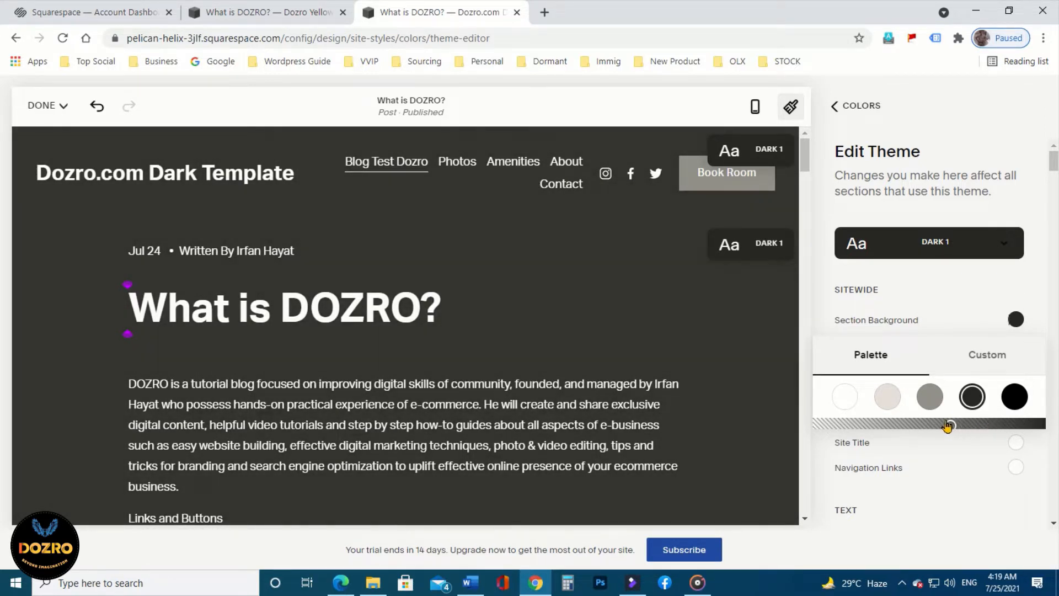
pyautogui.moveTo(965, 428); pyautogui.dragTo(991, 428)
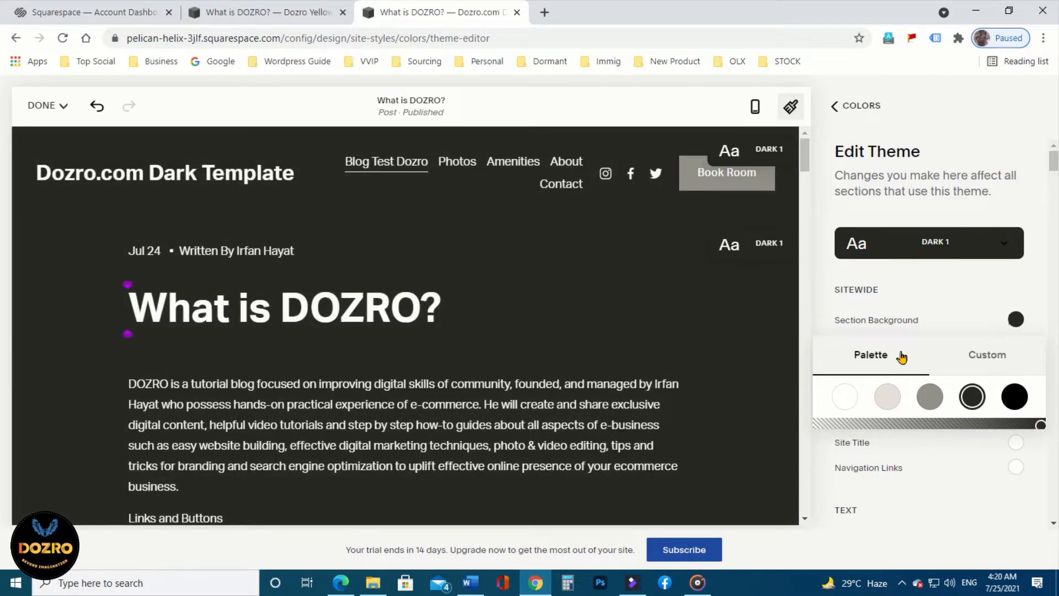
# Step: Give the Section Background a custom bright orange with 88% saturation and 53% lightness
pyautogui.click(998, 358)
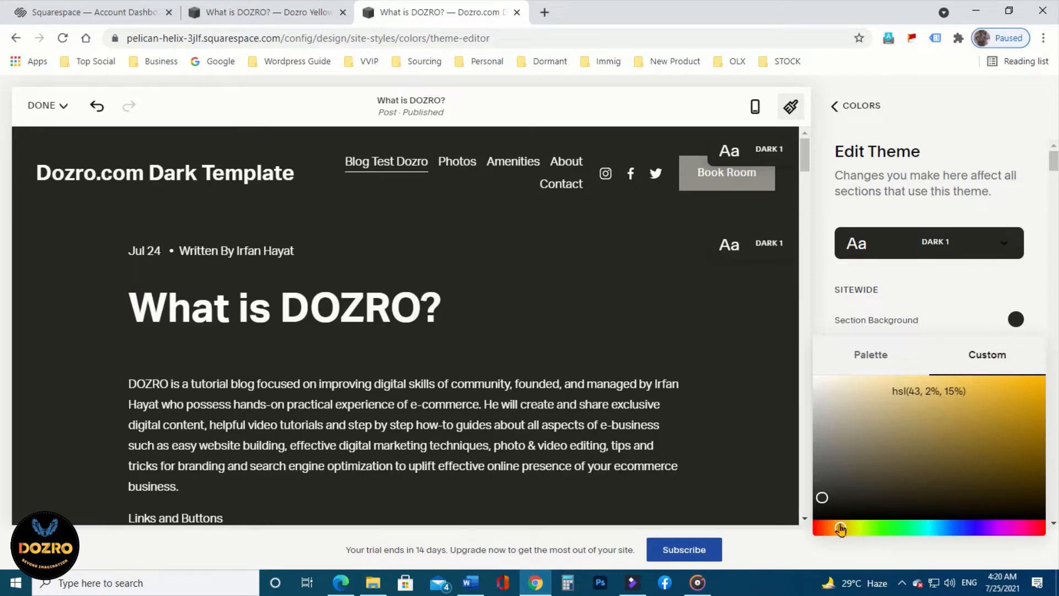
pyautogui.moveTo(840, 528)
pyautogui.mouseDown()
pyautogui.moveTo(826, 529)
pyautogui.moveTo(945, 529)
pyautogui.moveTo(837, 529)
pyautogui.mouseUp()
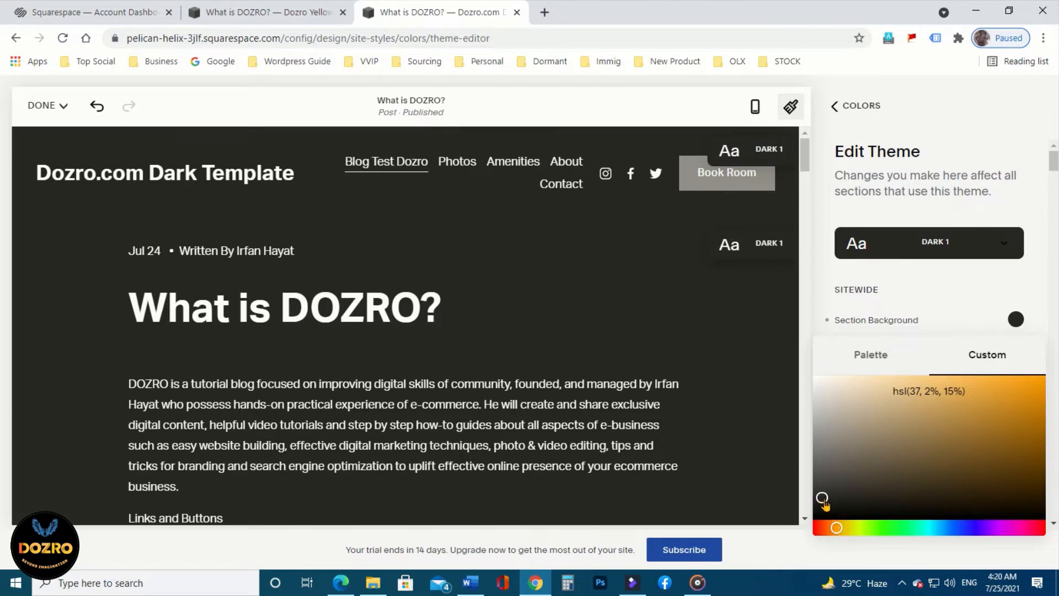
pyautogui.moveTo(836, 531); pyautogui.dragTo(832, 530)
pyautogui.moveTo(919, 464); pyautogui.dragTo(1017, 388)
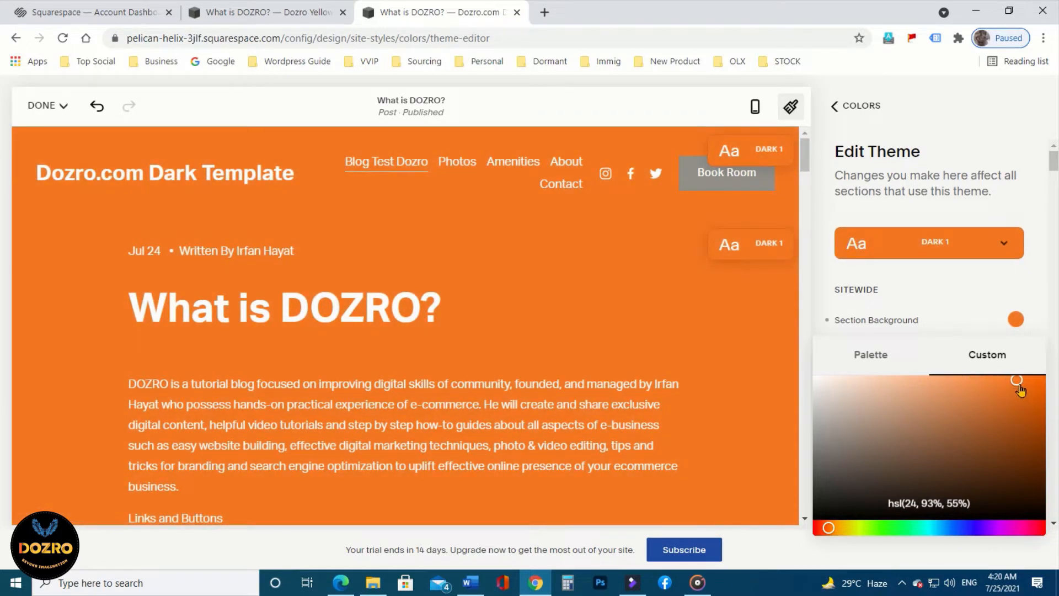
pyautogui.moveTo(1021, 391); pyautogui.dragTo(1021, 390)
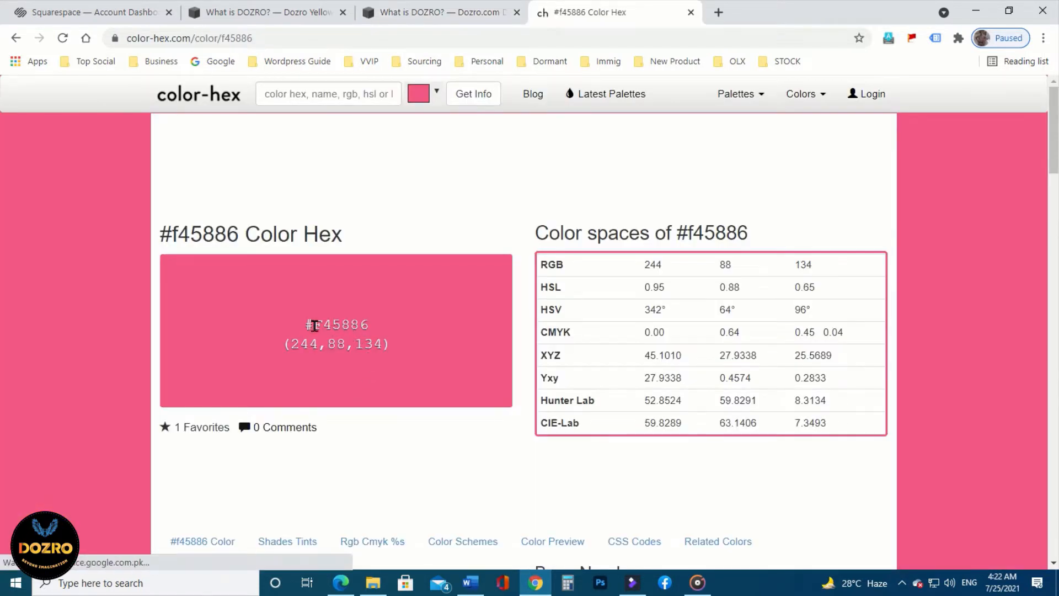
# Step: Copy the hex code #F45886 from color-hex.com and use it as the Section Background's custom color
pyautogui.moveTo(306, 326); pyautogui.dragTo(389, 331)
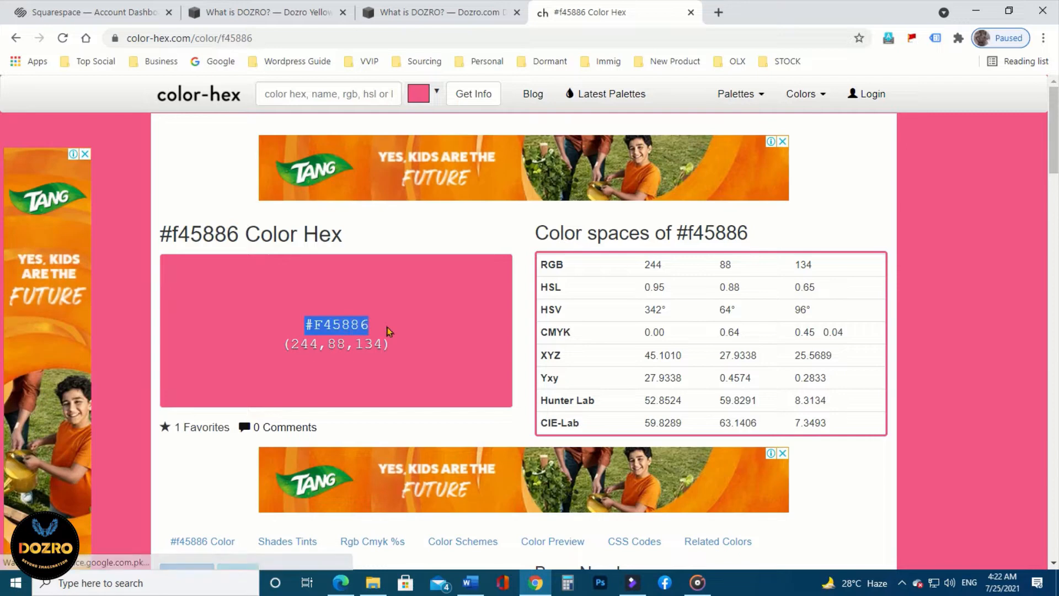
pyautogui.rightClick(342, 321)
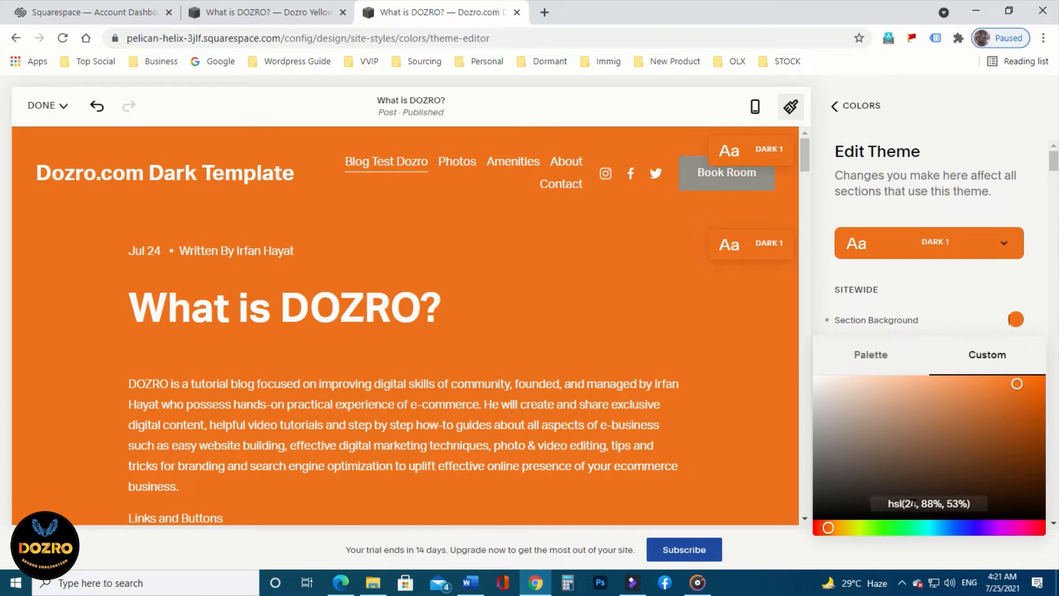
pyautogui.click(888, 504)
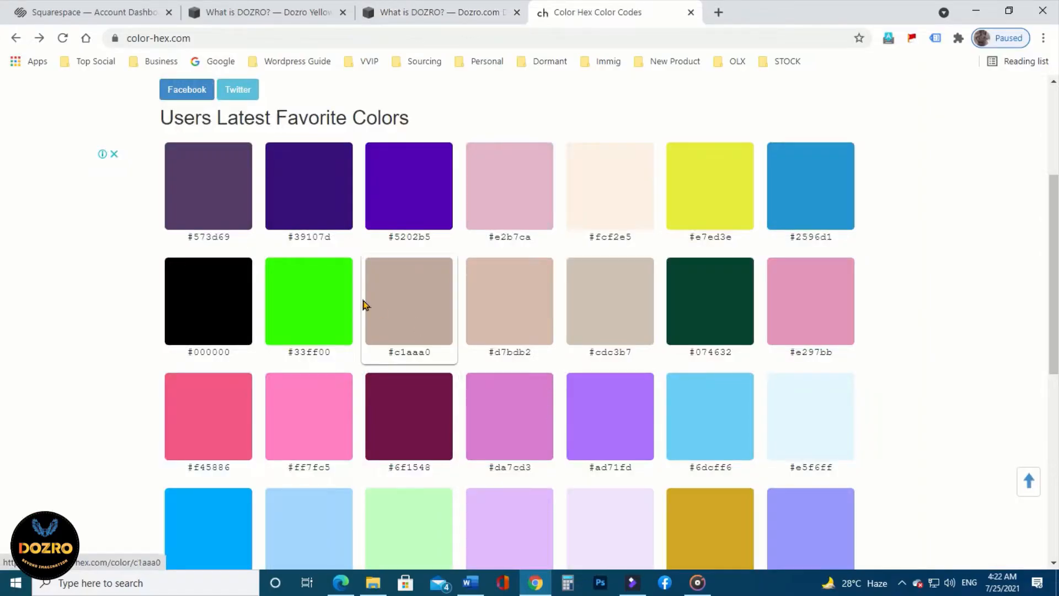
# Step: Copy the hex code #5202b5 from the Users Latest Favorite Colors on color-hex.com
pyautogui.scroll(1, 375, 305)
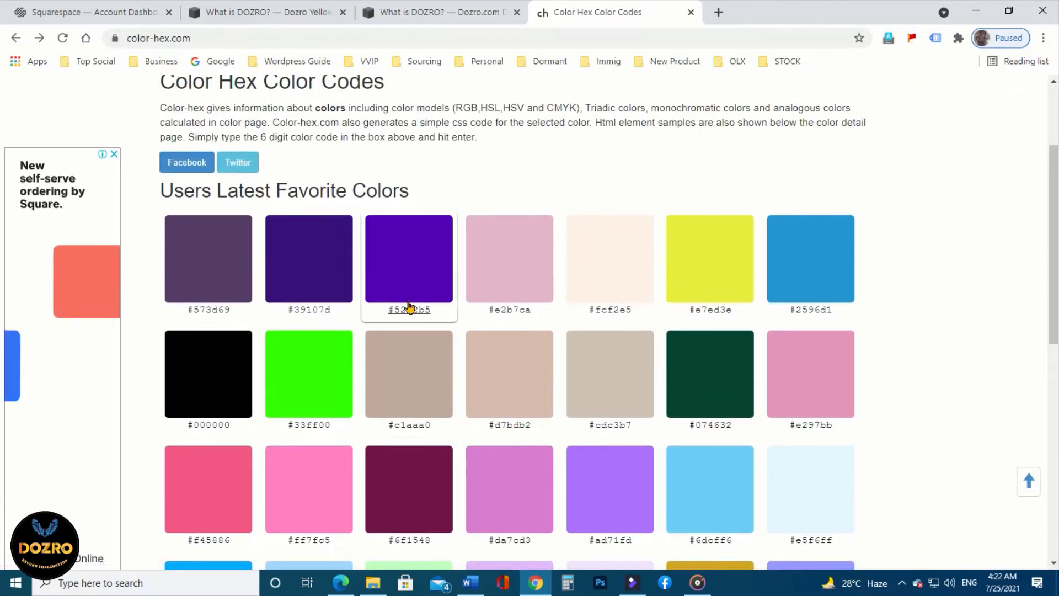
pyautogui.moveTo(388, 312); pyautogui.dragTo(417, 316)
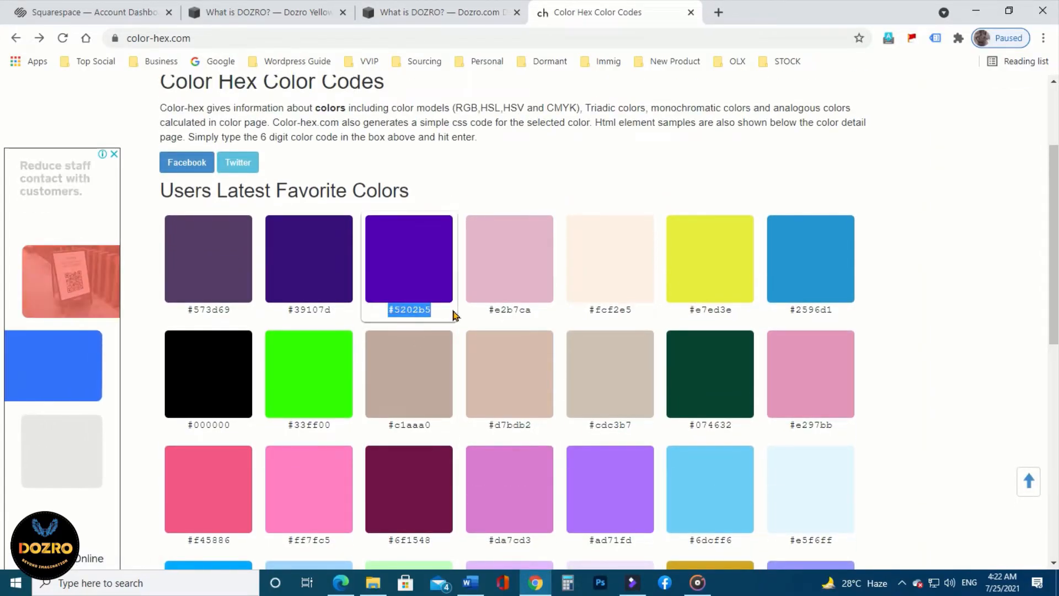
pyautogui.rightClick(417, 315)
pyautogui.click(453, 424)
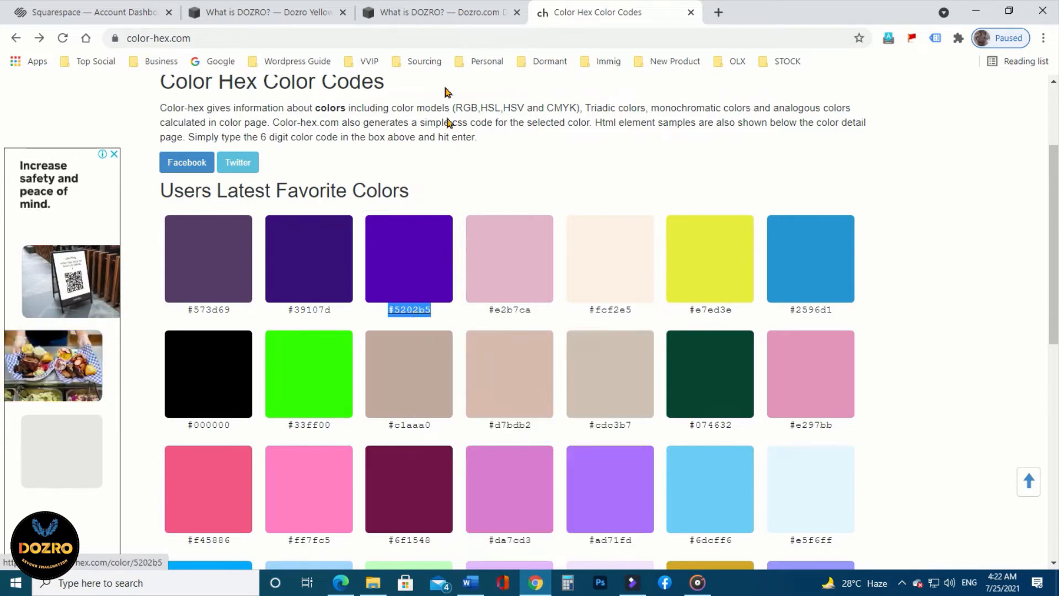
# Step: Switch back to the Squarespace editor and replace the Section Background's custom color with #5202b5
pyautogui.click(453, 15)
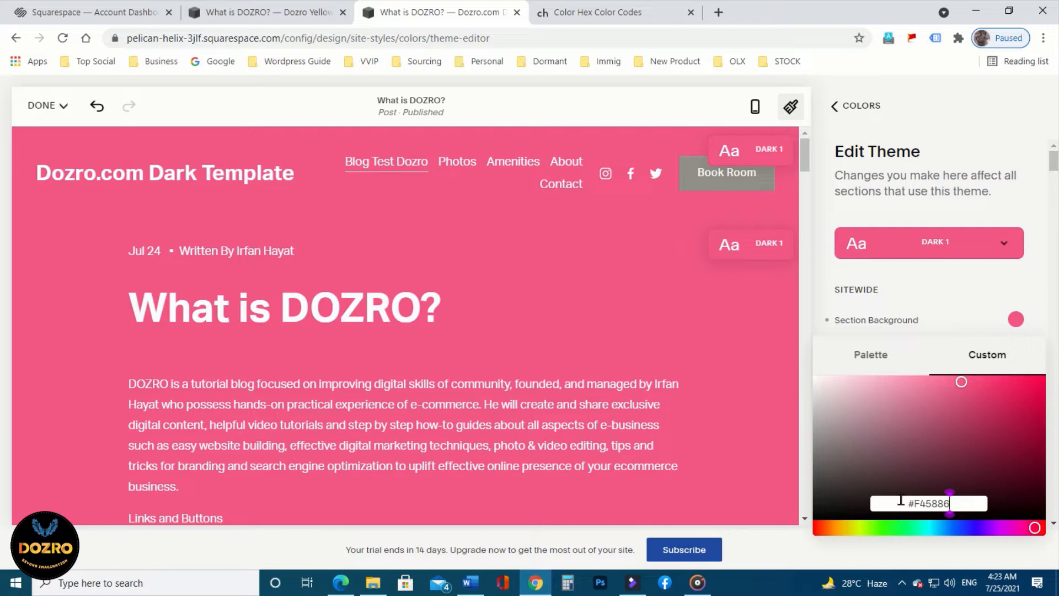
pyautogui.moveTo(906, 501); pyautogui.dragTo(957, 503)
pyautogui.rightClick(935, 504)
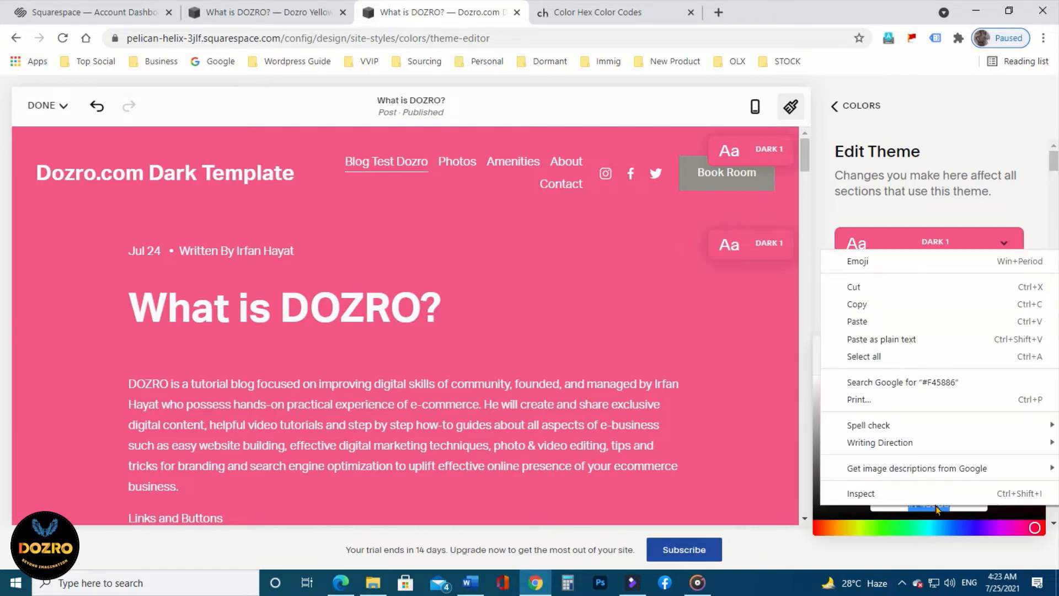
pyautogui.click(870, 323)
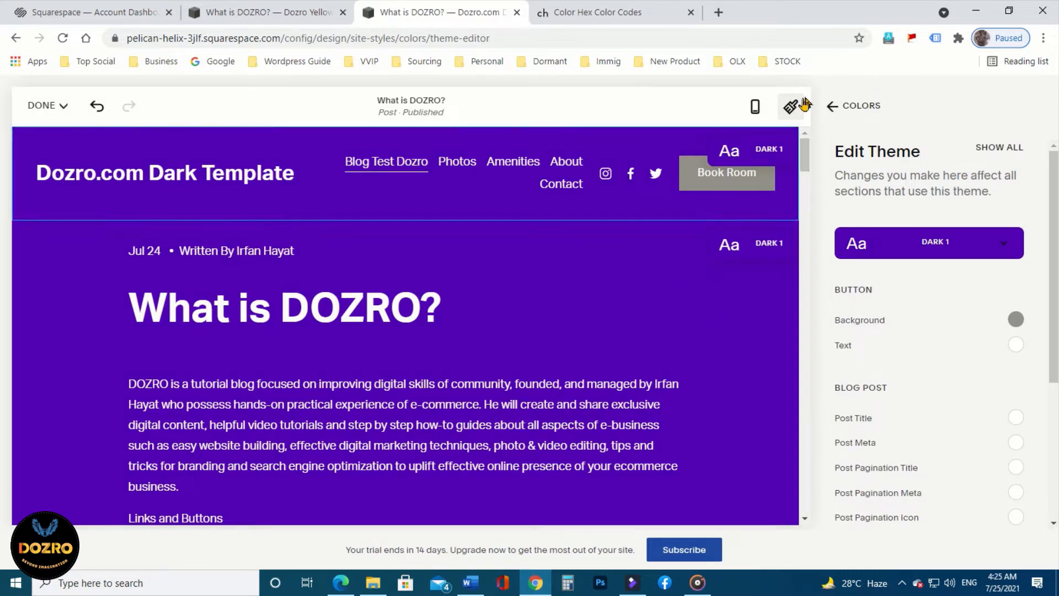
# Step: Close the site styles and save the changes to the site
pyautogui.click(790, 108)
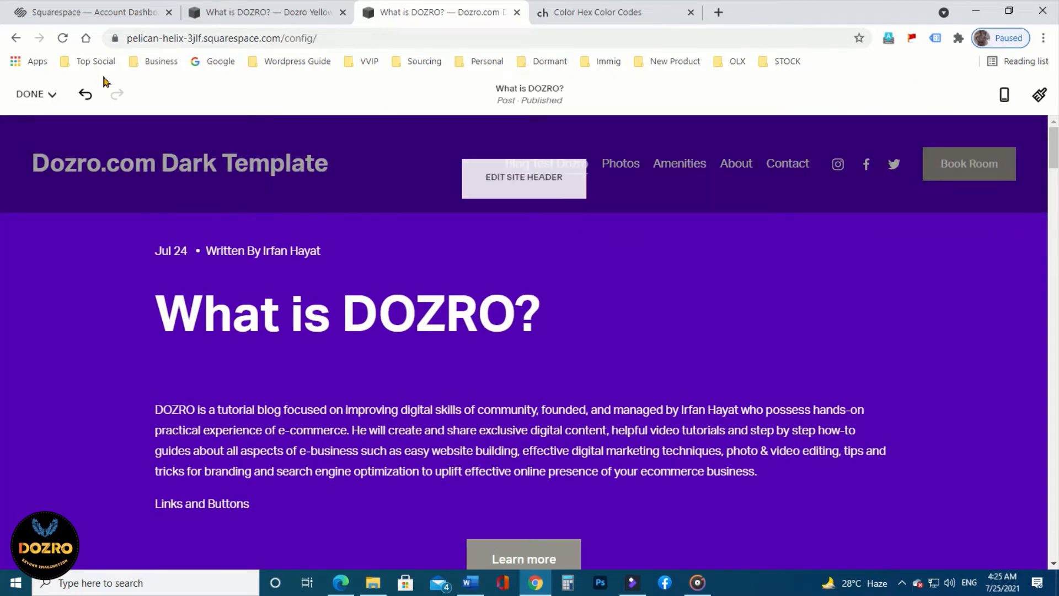
pyautogui.click(48, 94)
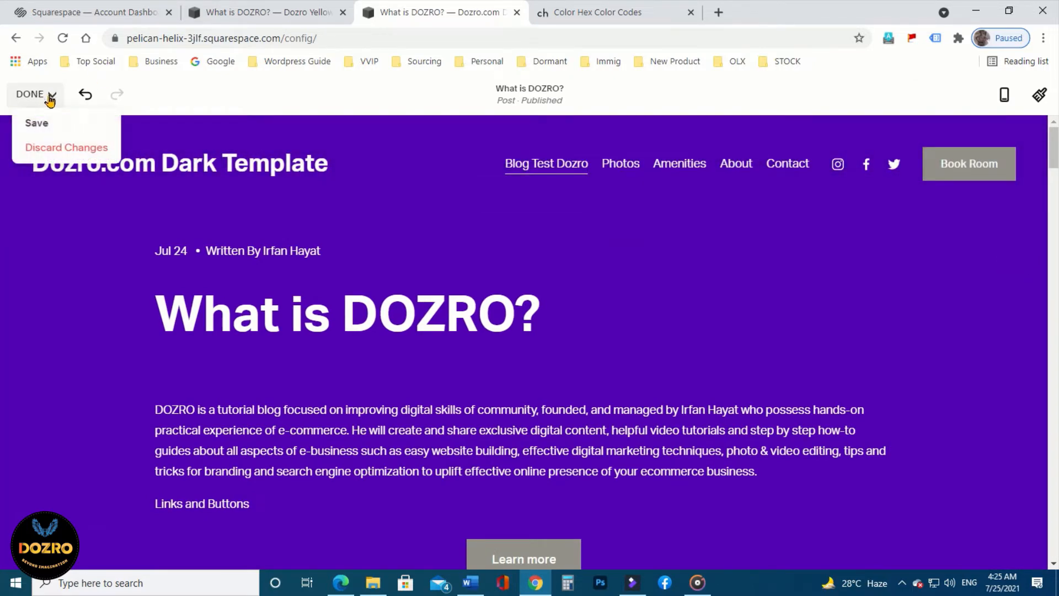
pyautogui.click(36, 125)
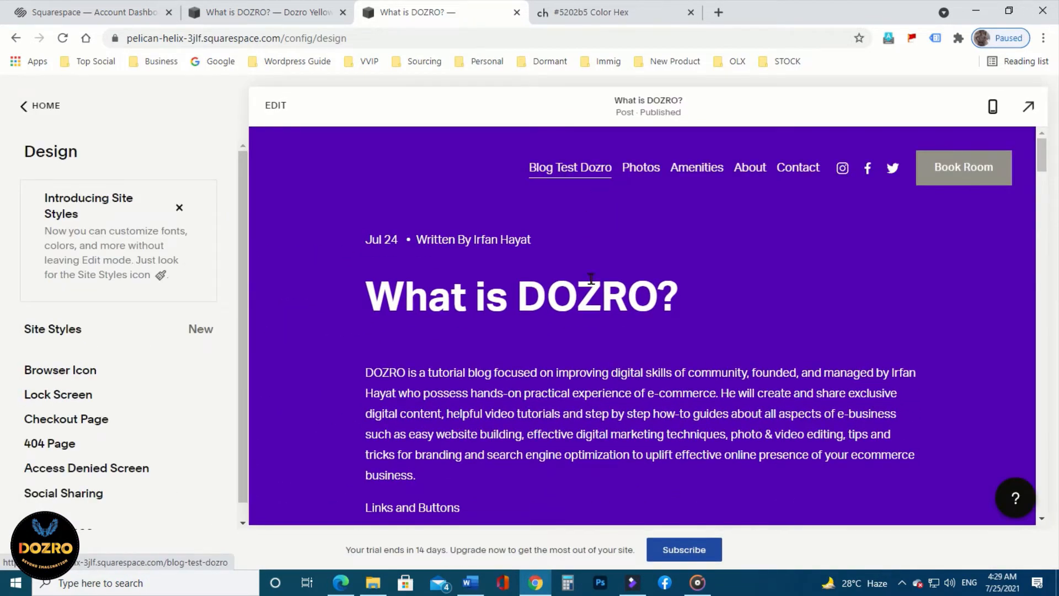
# Step: Check the background color throughout the blog post and on the About, Contact and Photos pages
pyautogui.scroll(-20, 591, 279)
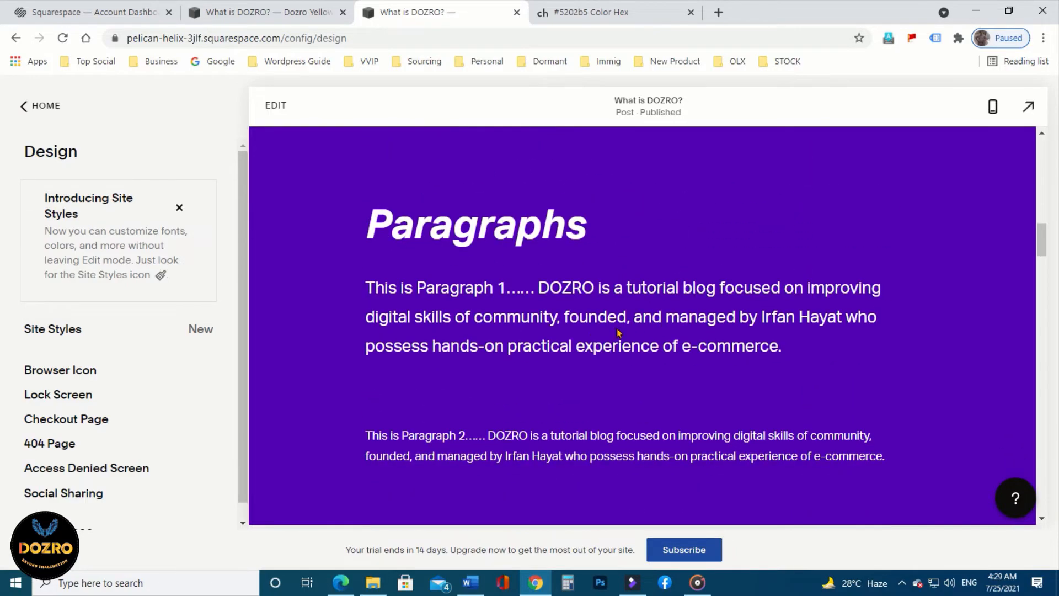
pyautogui.scroll(-7, 591, 342)
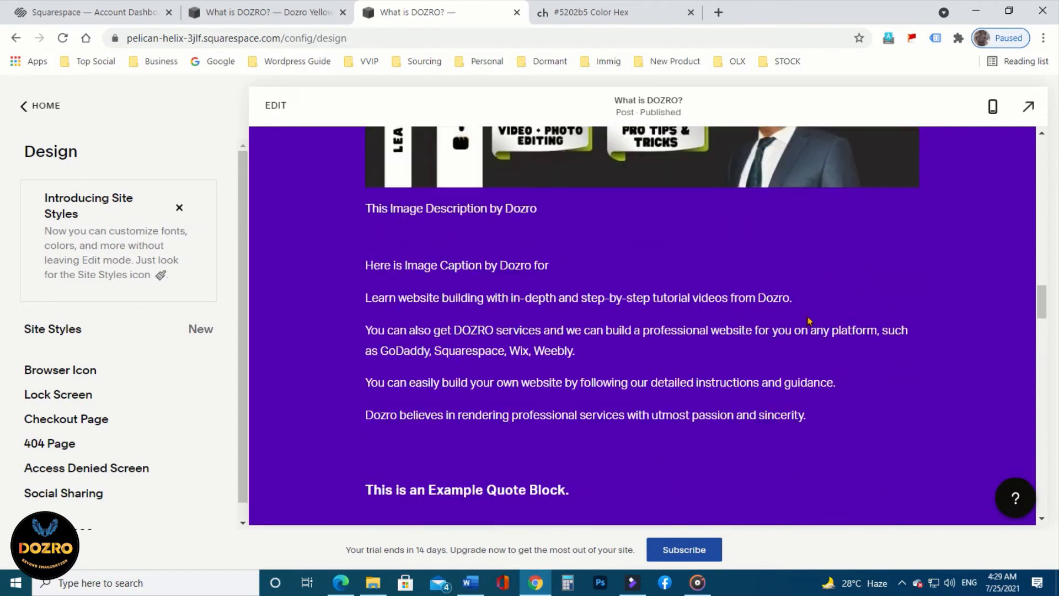
pyautogui.moveTo(1041, 306); pyautogui.dragTo(1037, 148)
pyautogui.click(750, 167)
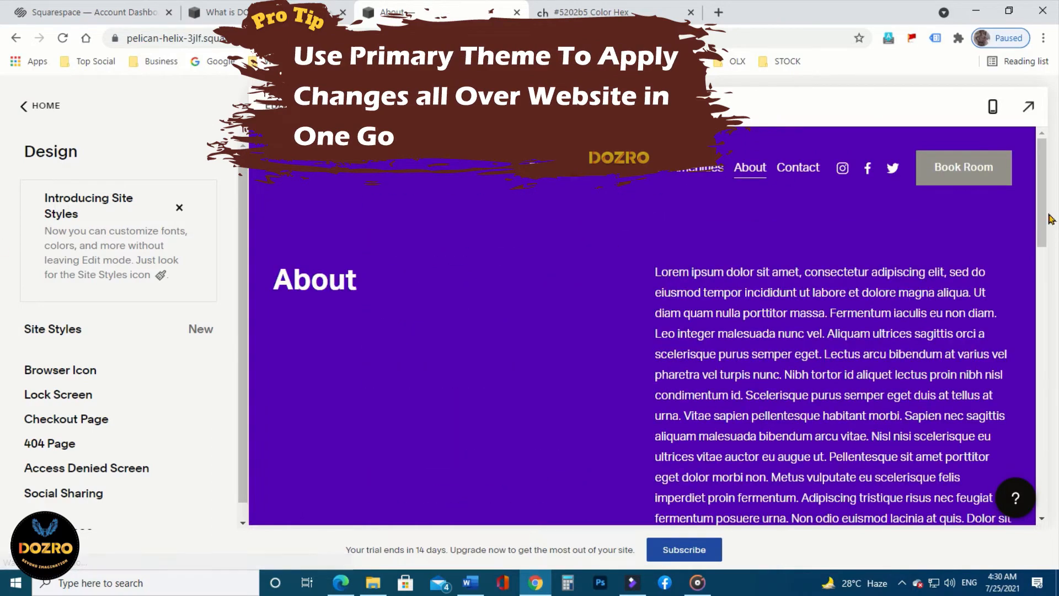
pyautogui.moveTo(1045, 204); pyautogui.dragTo(1044, 178)
pyautogui.click(808, 171)
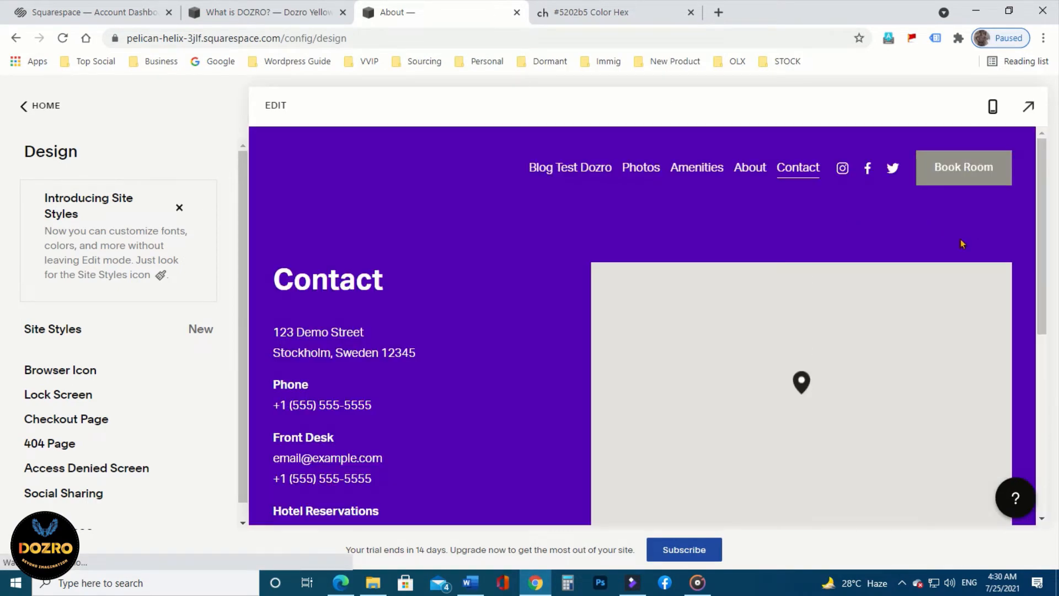
pyautogui.scroll(-1, 1040, 315)
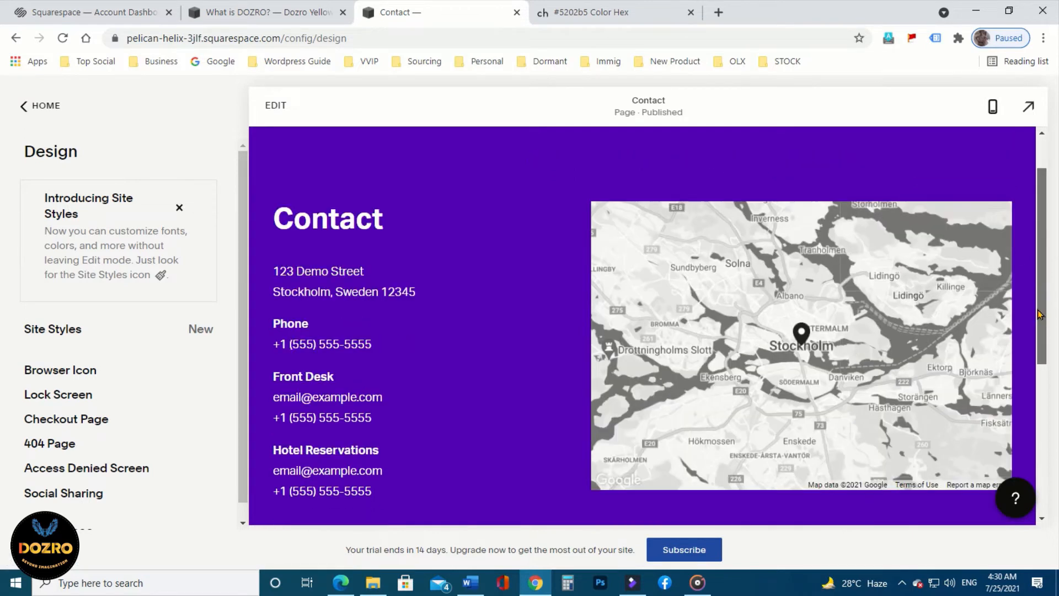
pyautogui.scroll(-5, 1040, 315)
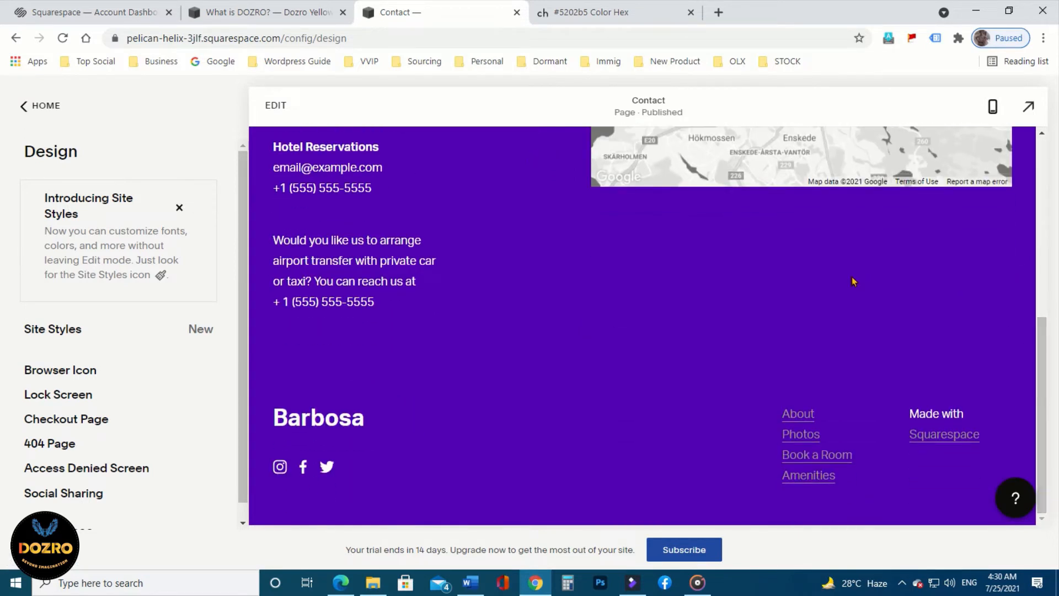
pyautogui.moveTo(1039, 381); pyautogui.dragTo(1047, 192)
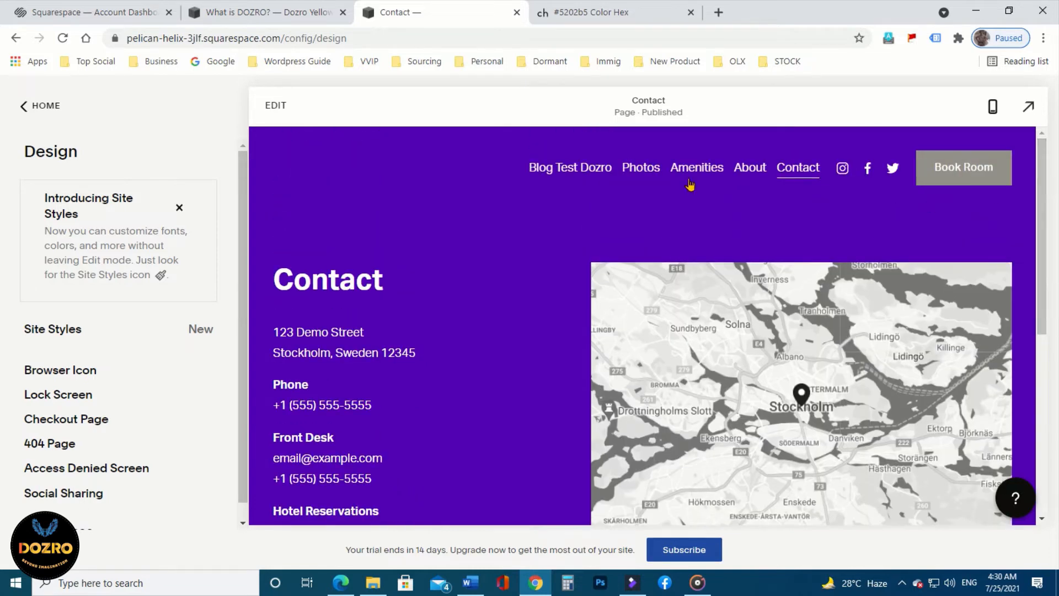
pyautogui.click(639, 169)
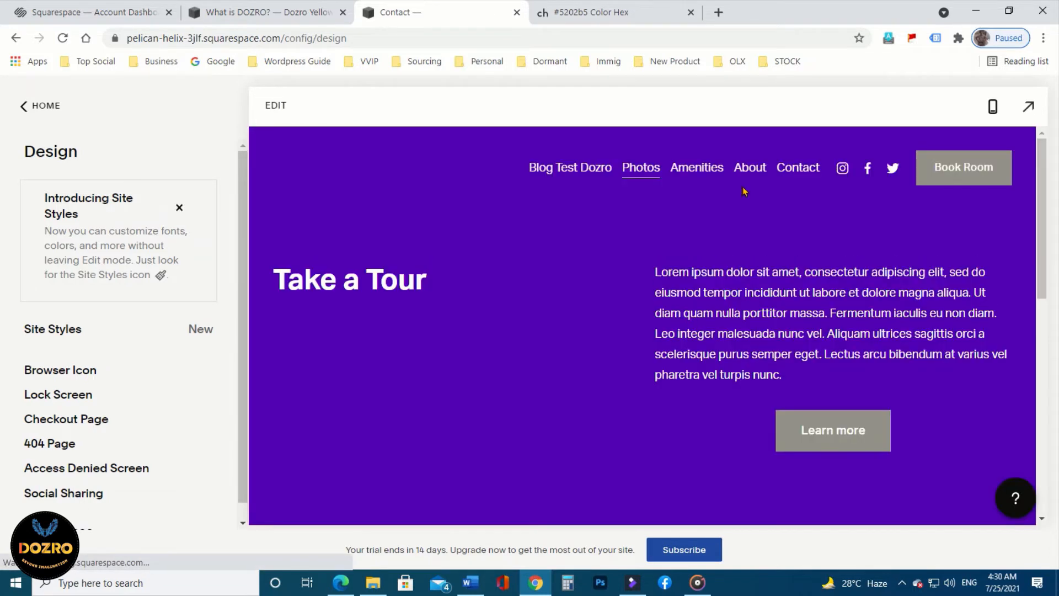
# Step: Check the background colors down the Photos page to its footer, both in the editor preview and in the full-screen preview
pyautogui.scroll(-10, 640, 299)
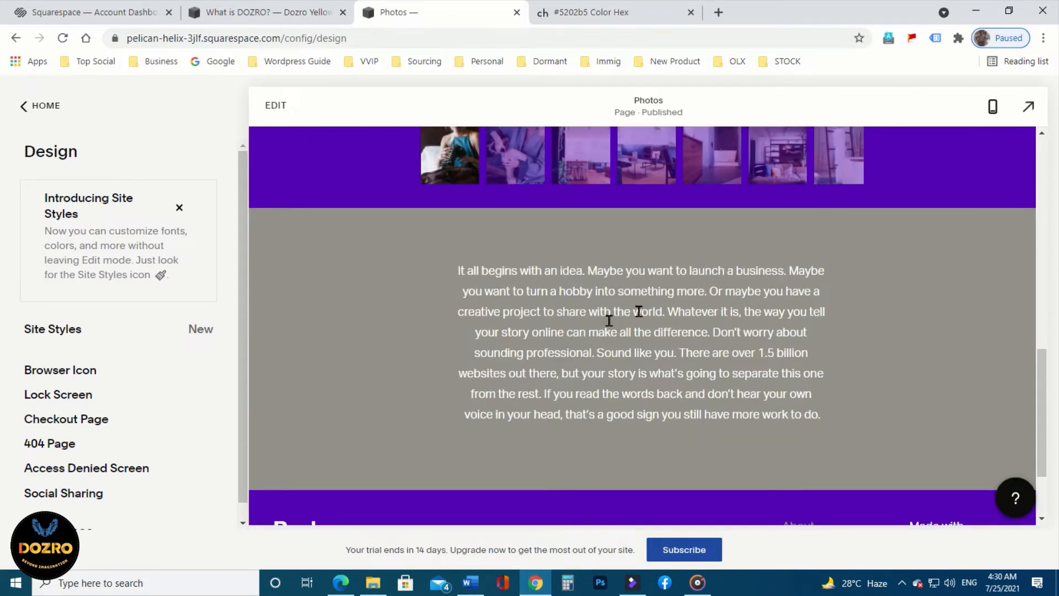
pyautogui.scroll(-2, 594, 331)
pyautogui.scroll(2, 596, 335)
pyautogui.click(1027, 107)
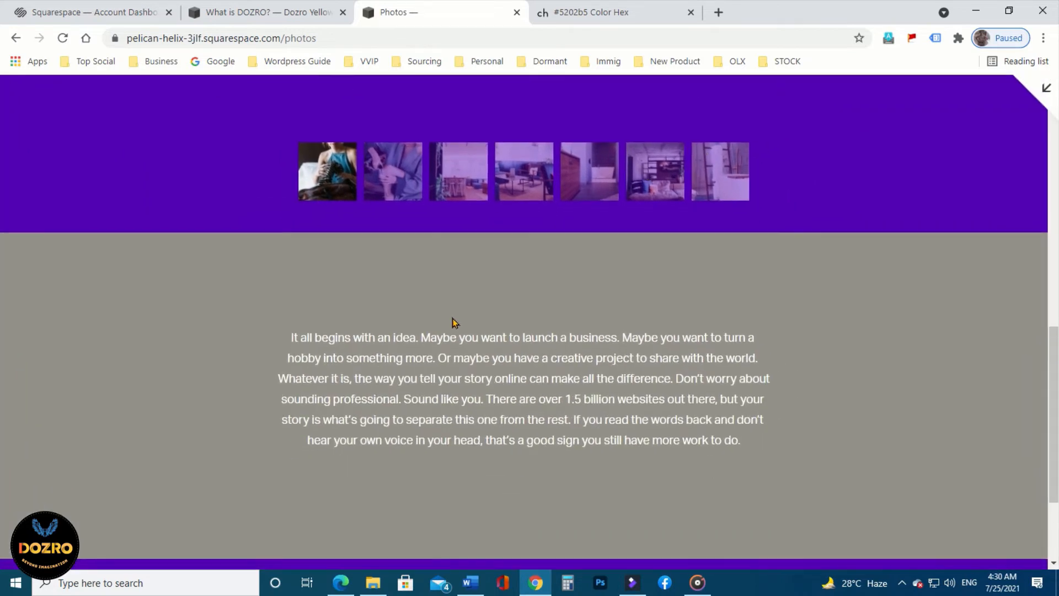
pyautogui.scroll(-2, 453, 322)
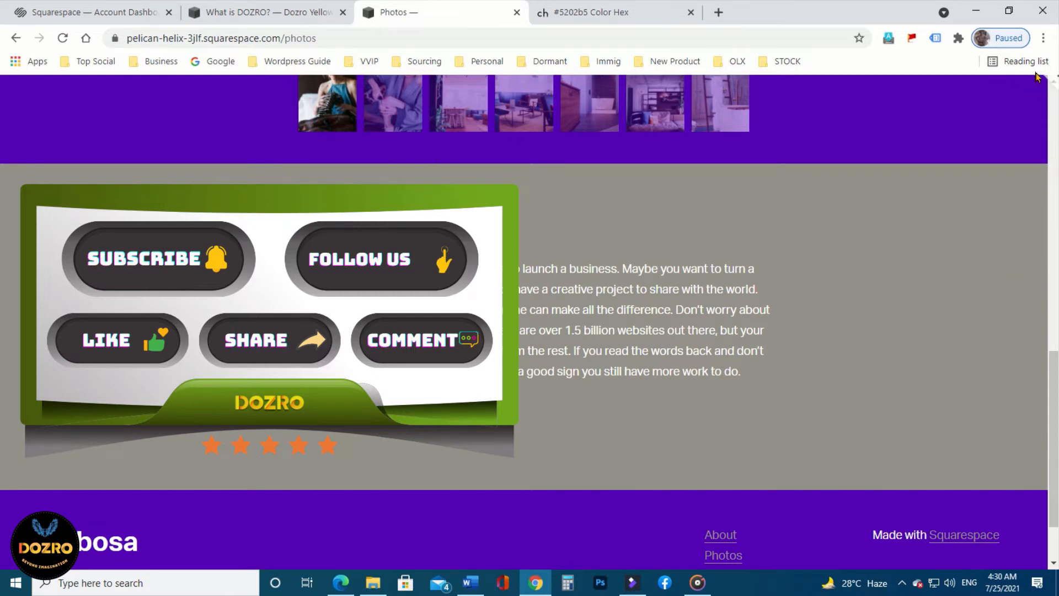
pyautogui.click(1046, 89)
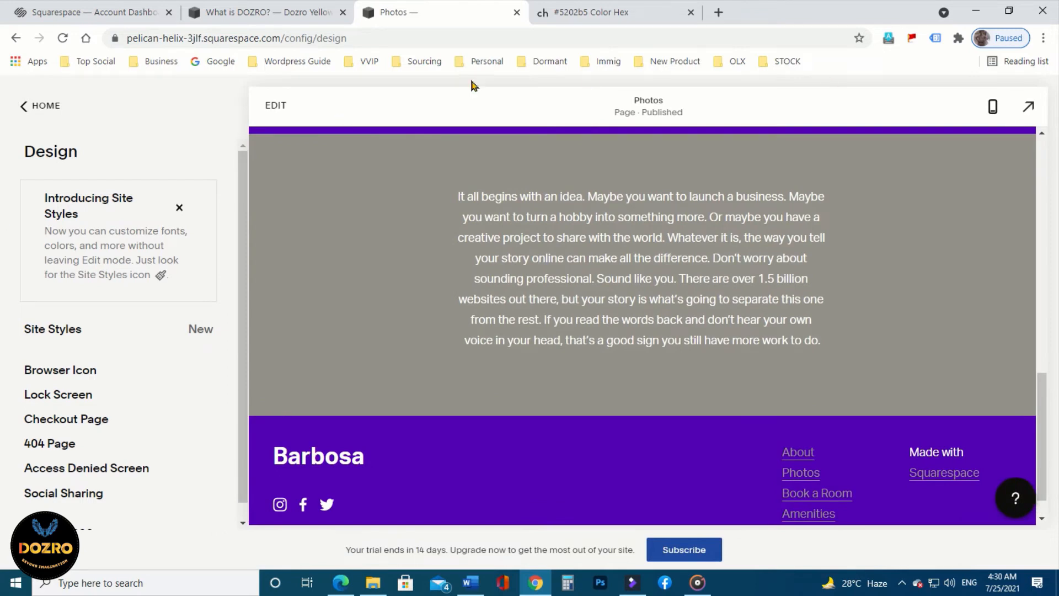
# Step: Start editing the Photos page and apply the Dark 1 color theme to the text section above the footer
pyautogui.click(267, 110)
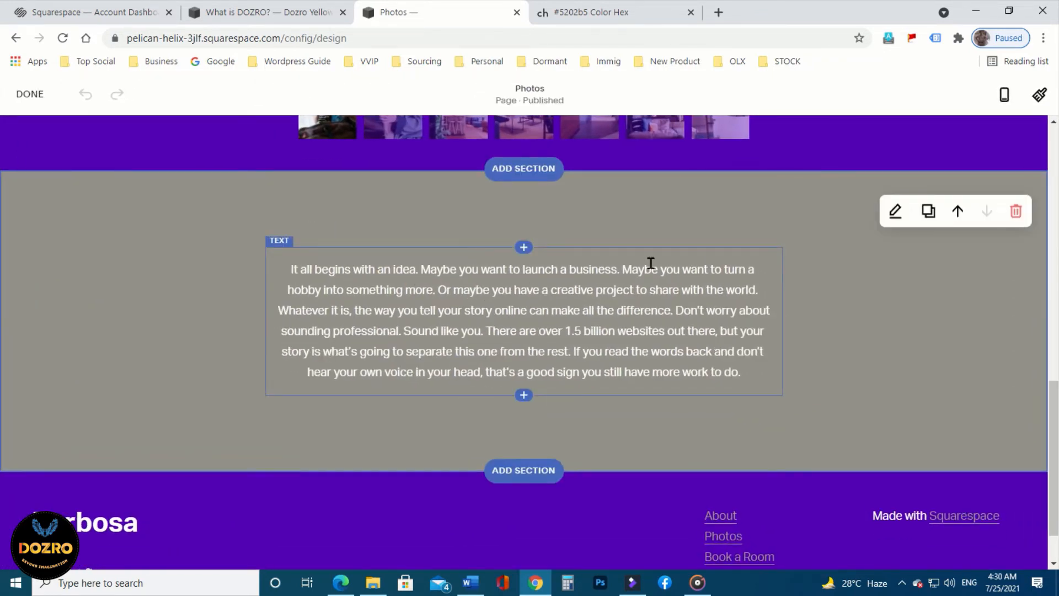
pyautogui.click(895, 212)
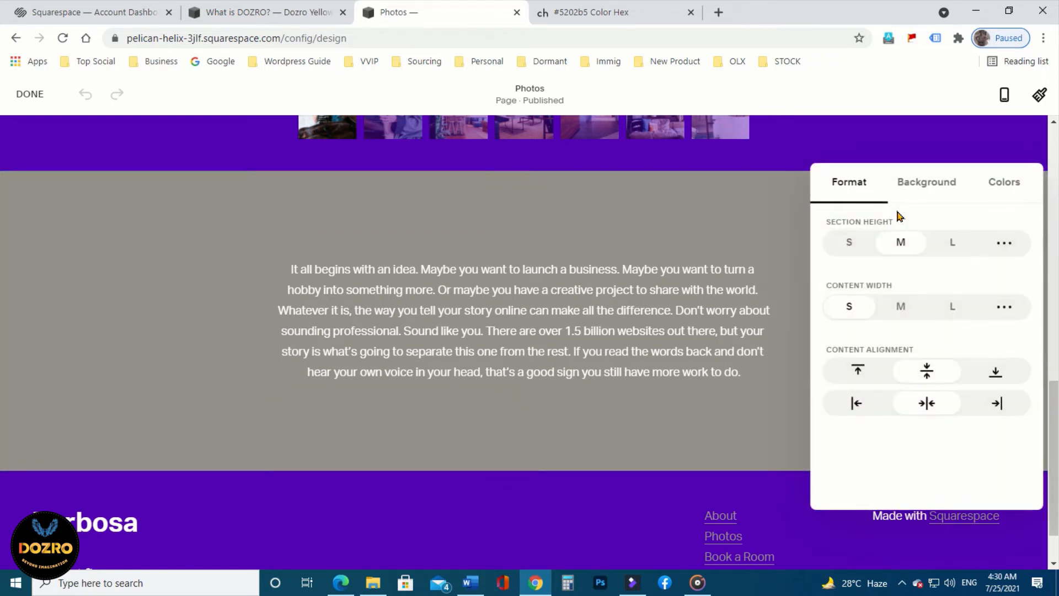
pyautogui.click(1006, 188)
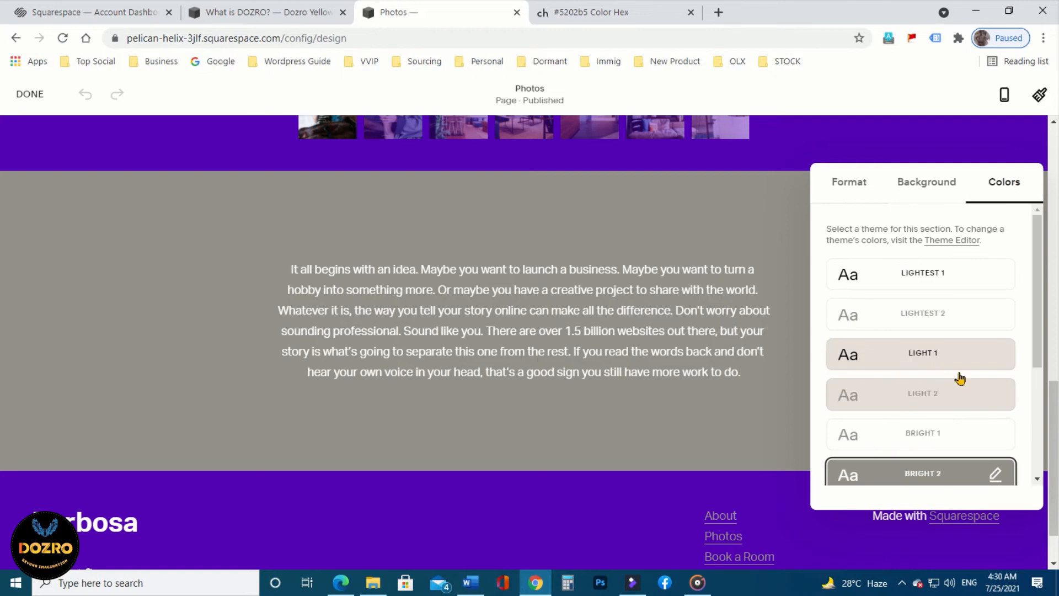
pyautogui.scroll(-4, 982, 392)
pyautogui.click(939, 317)
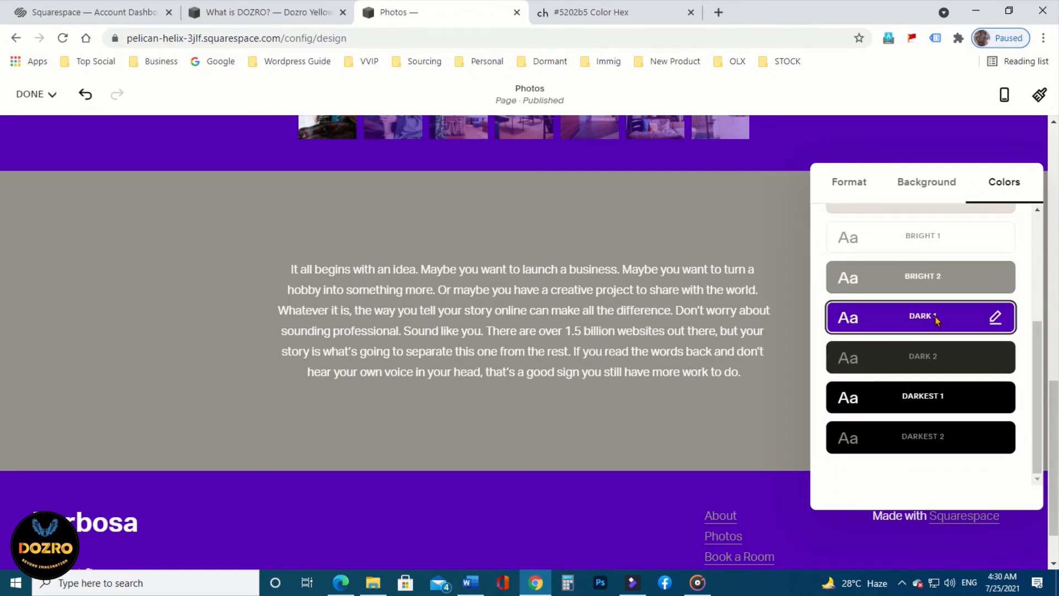
pyautogui.scroll(-1, 344, 470)
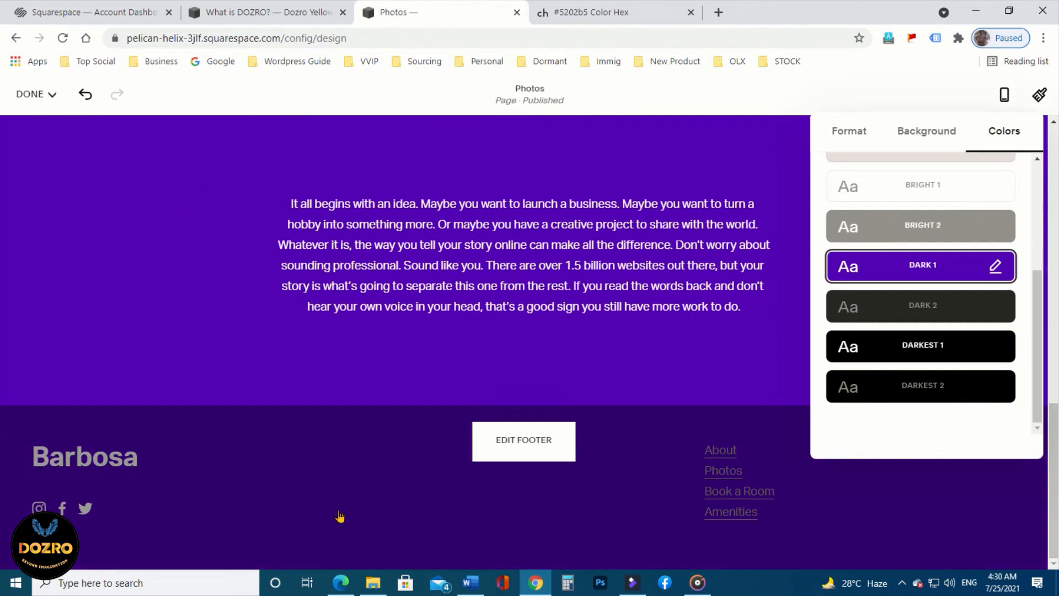
pyautogui.click(70, 140)
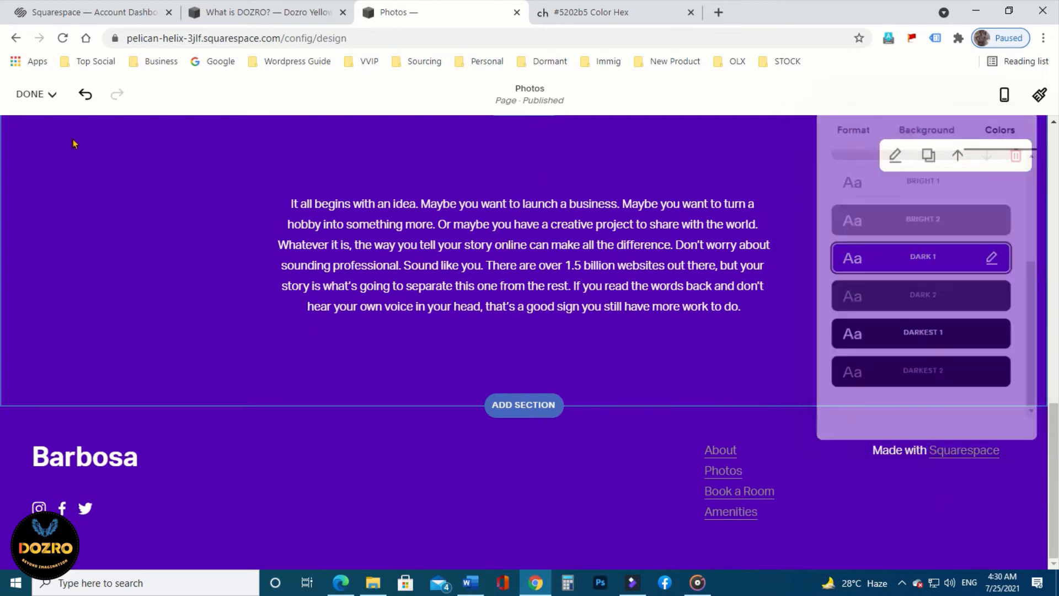
# Step: Change the color theme of the Photos page's text section above the footer to Lightest 1 and finish editing
pyautogui.scroll(2, 862, 259)
pyautogui.click(894, 249)
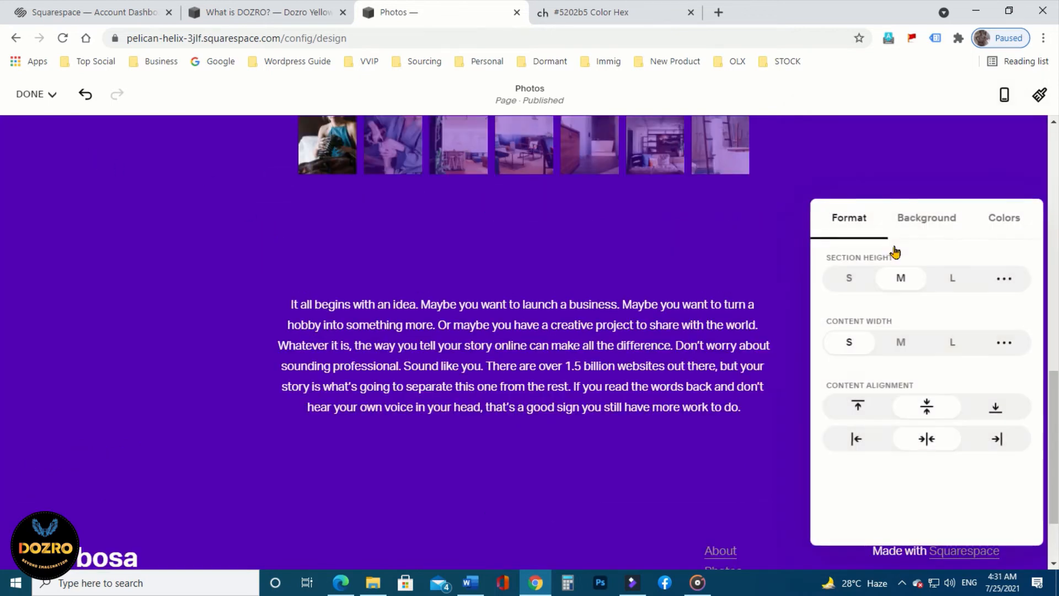
pyautogui.click(1003, 219)
pyautogui.scroll(-2, 1018, 417)
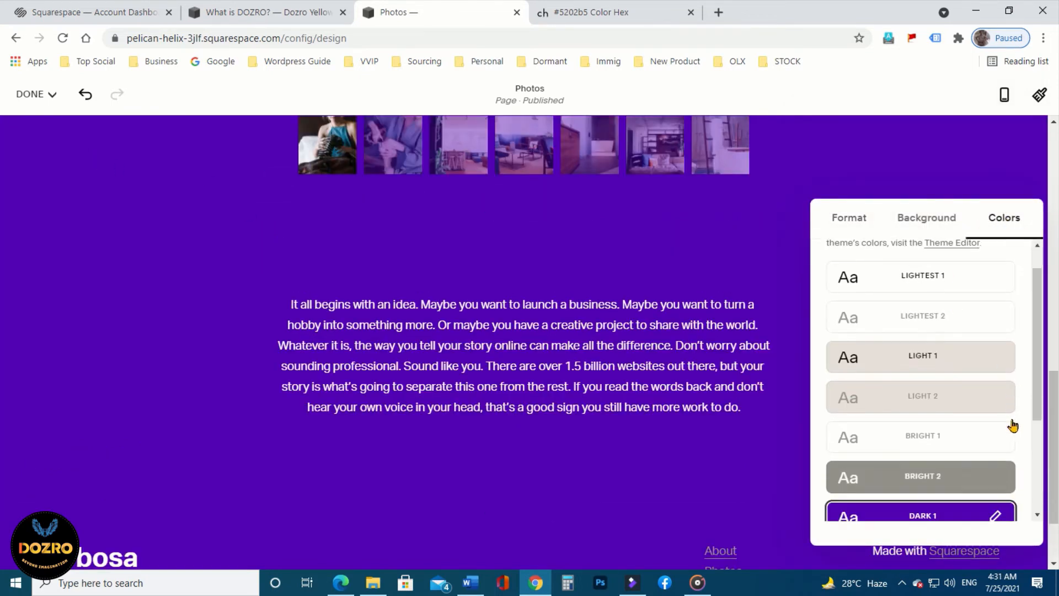
pyautogui.scroll(2, 1017, 416)
pyautogui.scroll(-3, 966, 474)
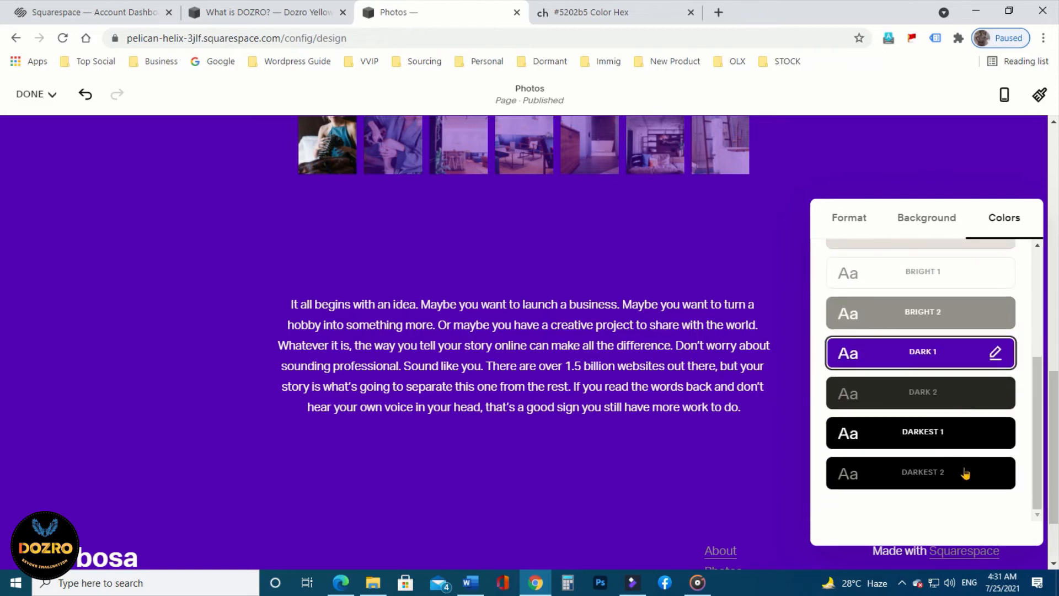
pyautogui.scroll(3, 938, 324)
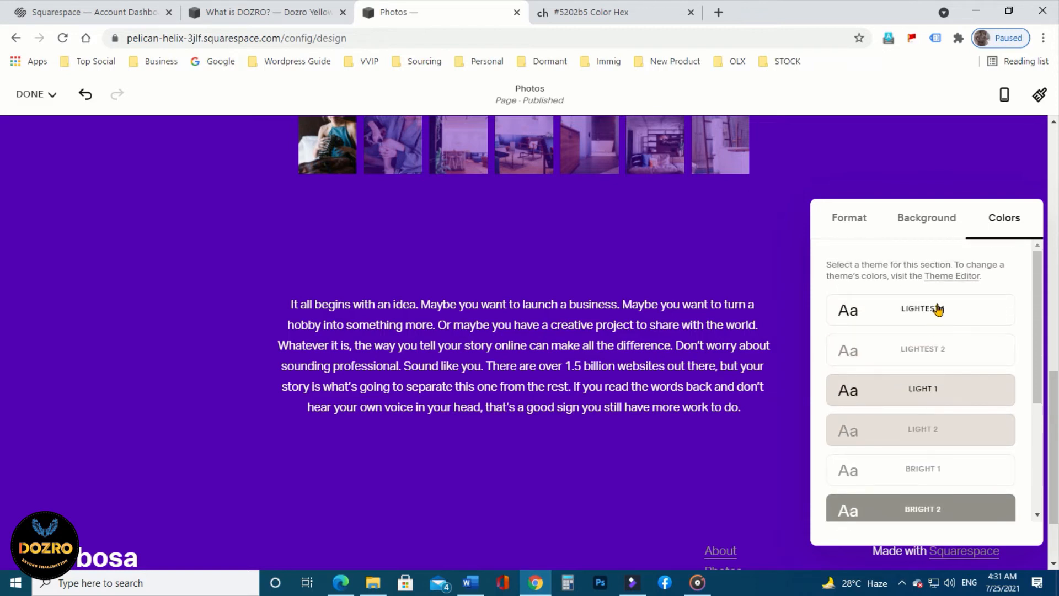
pyautogui.click(938, 310)
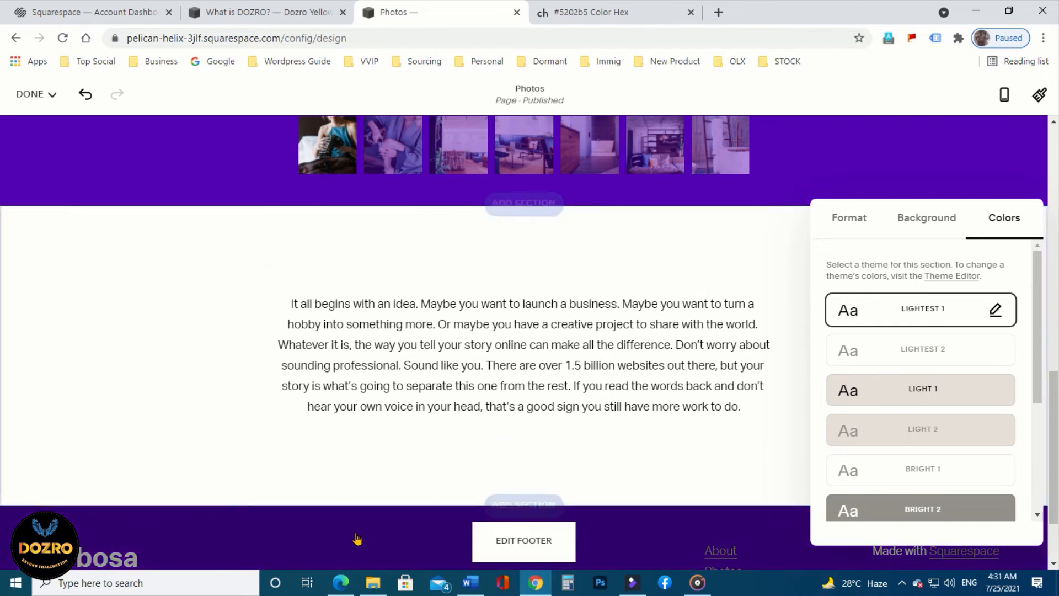
pyautogui.click(114, 160)
pyautogui.click(36, 95)
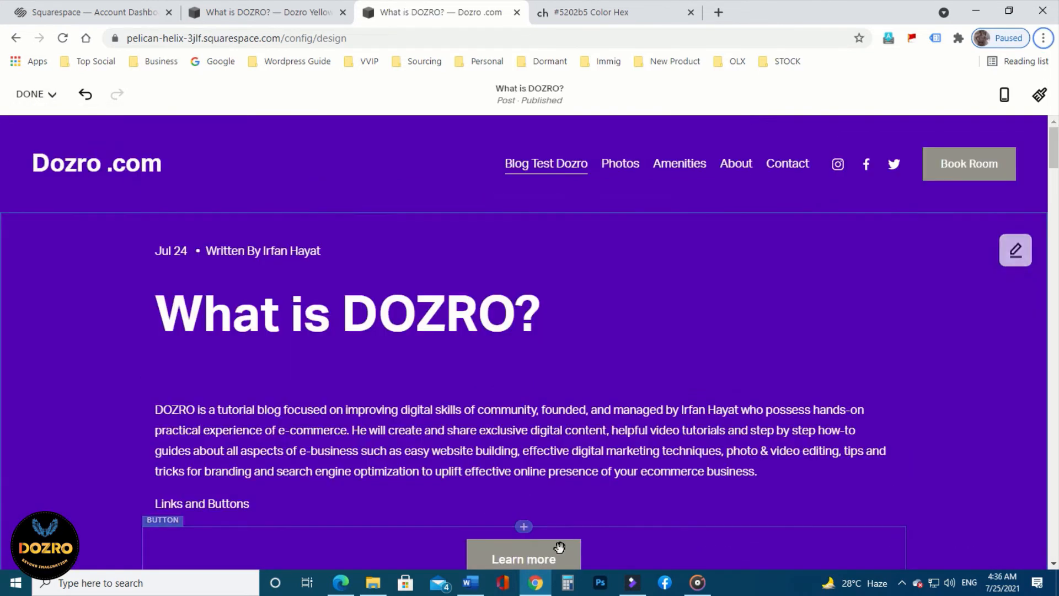
# Step: Select the heading "How To Change Color of Text?" near the end of the "What is DOZRO?" blog post
pyautogui.scroll(-1, 562, 546)
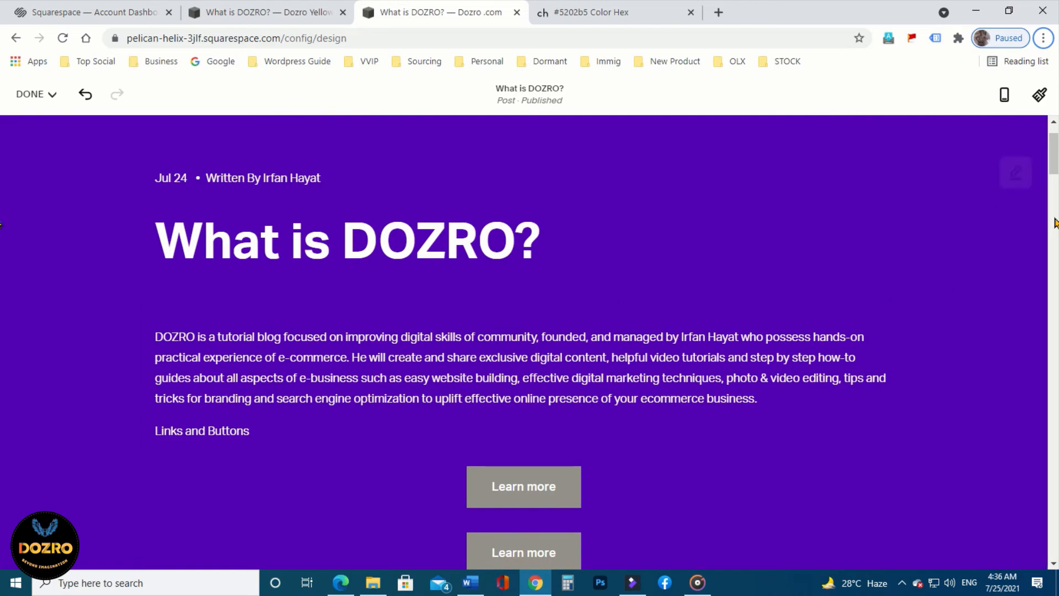
pyautogui.moveTo(1054, 166); pyautogui.dragTo(1029, 497)
pyautogui.scroll(-1, 1036, 531)
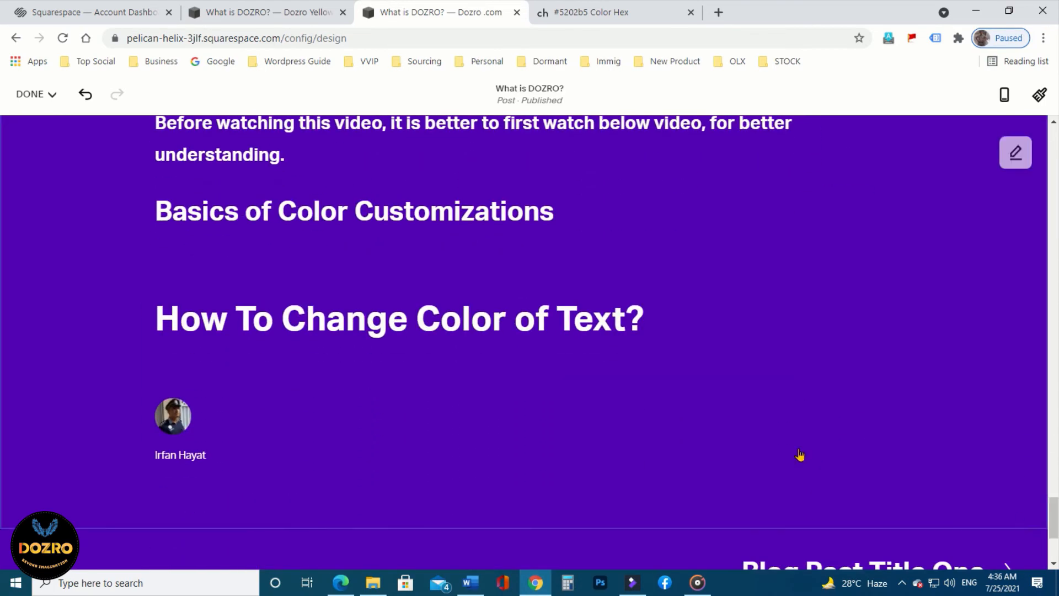
pyautogui.moveTo(159, 318); pyautogui.dragTo(622, 312)
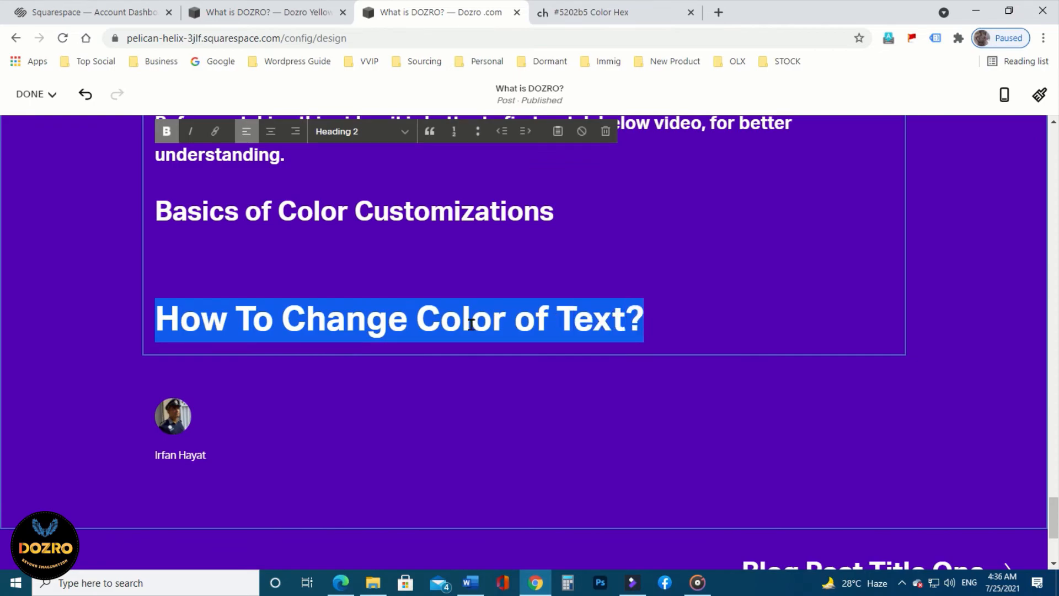